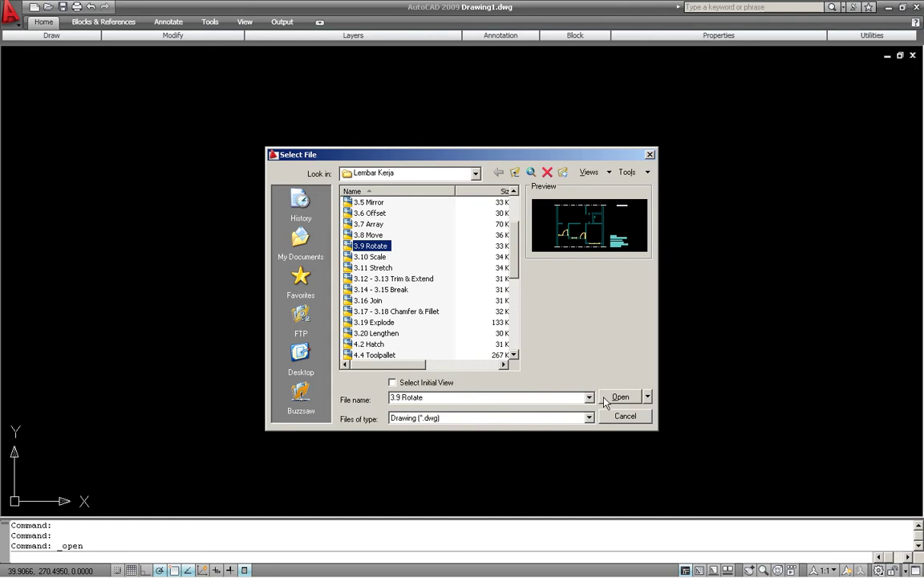
Open the drawing file 3.9 Rotate and bring the floor plan and its exercise notes into view.
left_click(621, 397)
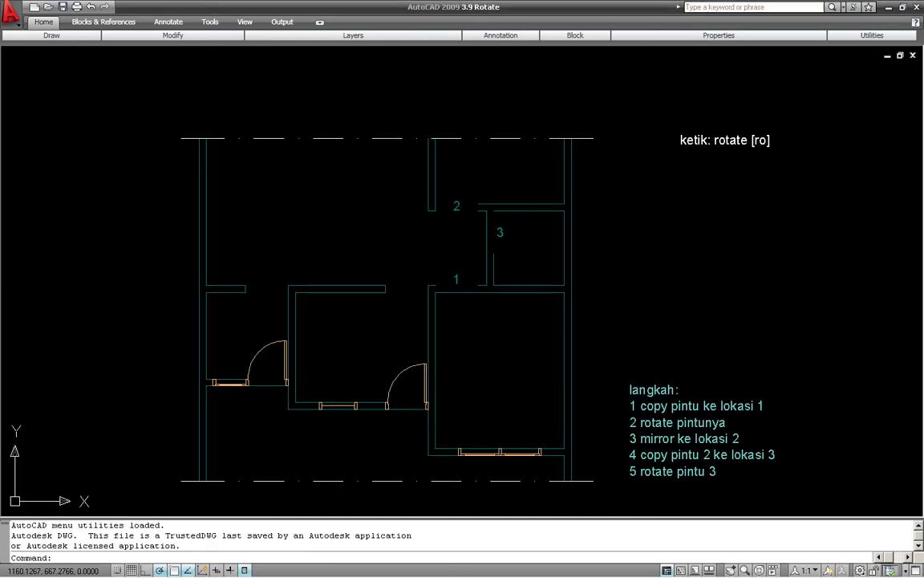
middle_click_drag(478, 361, 427, 347)
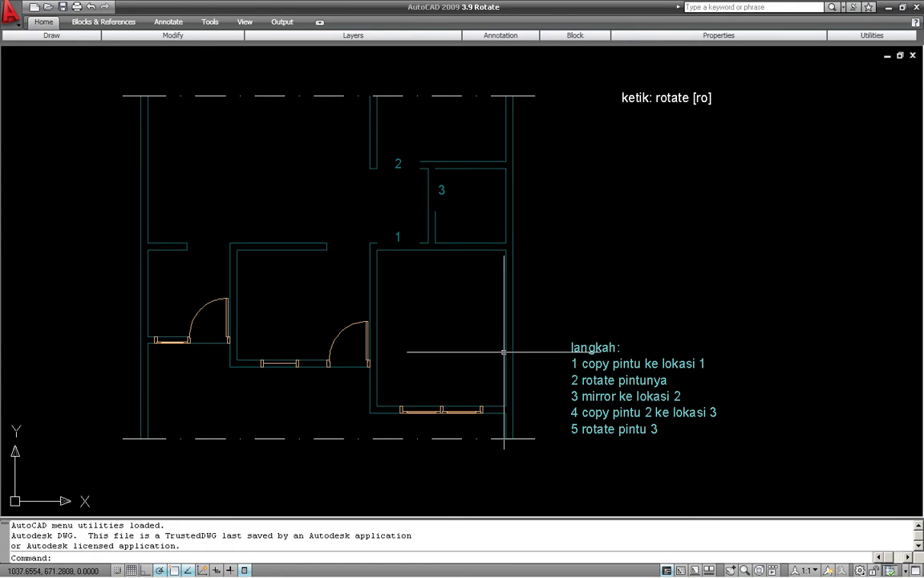
middle_click_drag(557, 336, 500, 387)
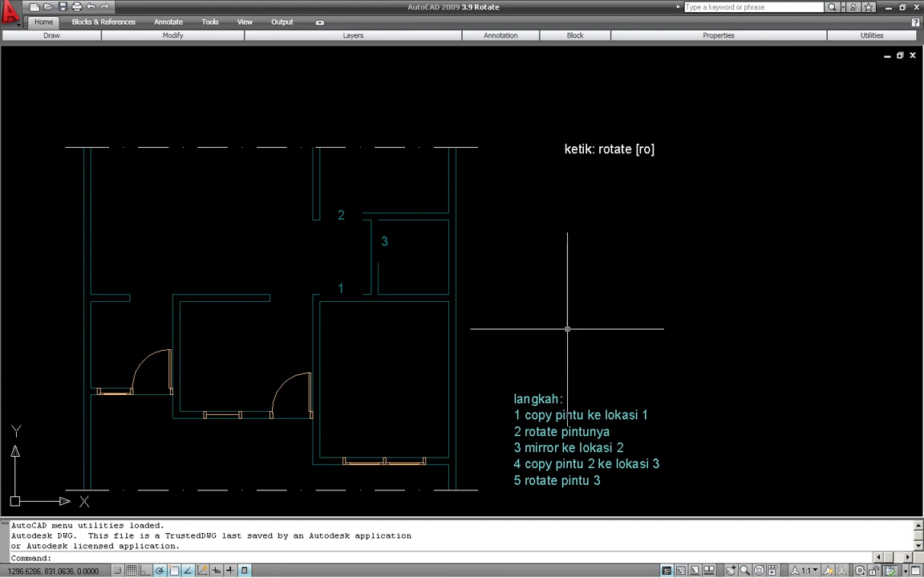
Draw a single horizontal practice line in the empty area between the rotate heading and the list of exercise steps.
key("Return")
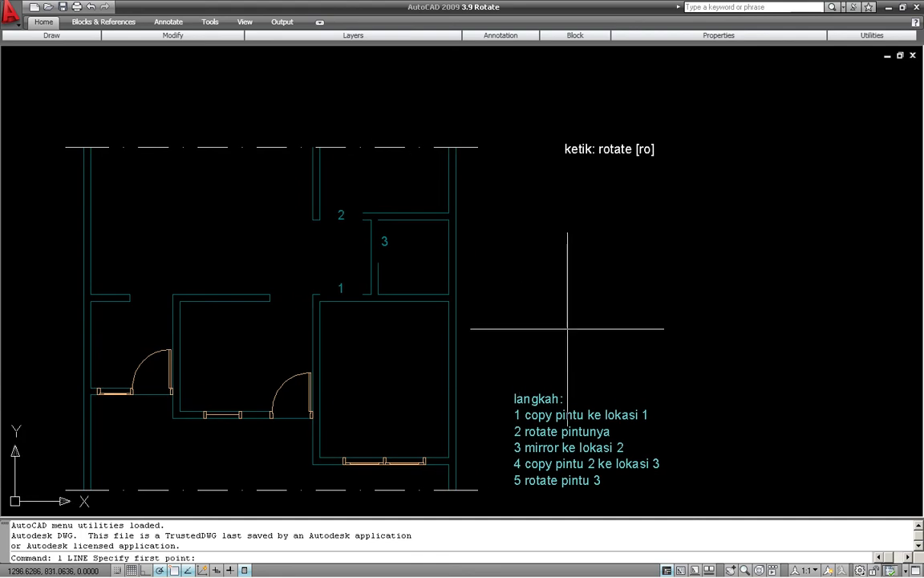
left_click(566, 329)
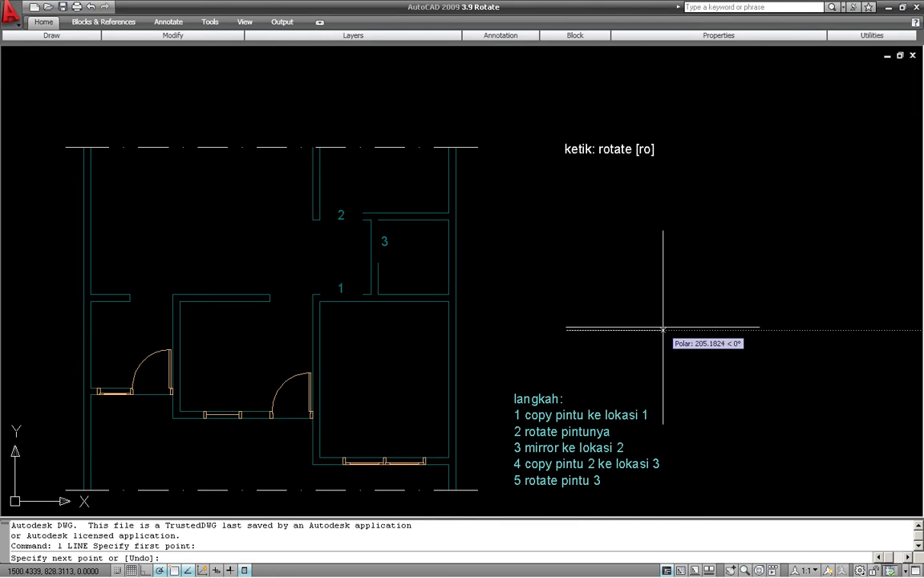
left_click(705, 329)
key("Return")
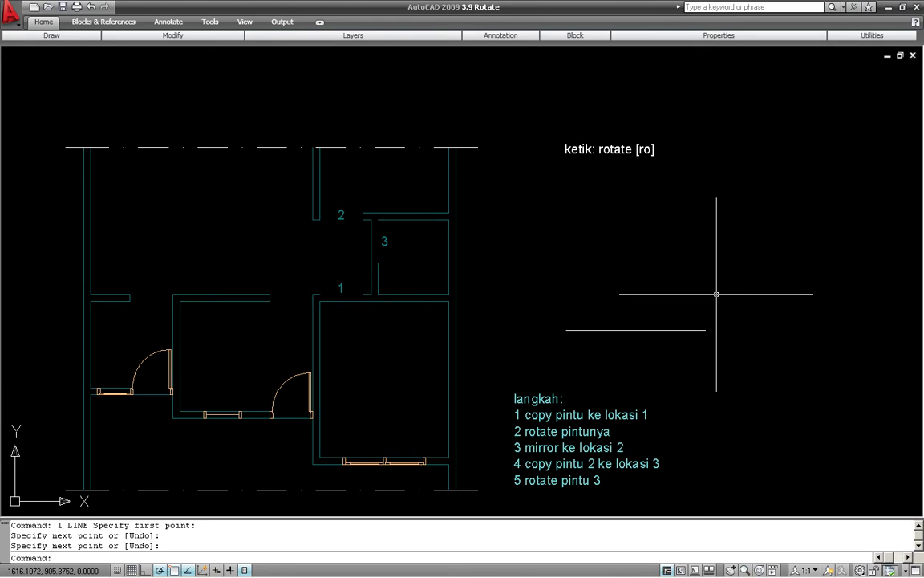
Rotate the horizontal practice line freehand about its left endpoint, counterclockwise by about 21°.
type("ro")
key("Return")
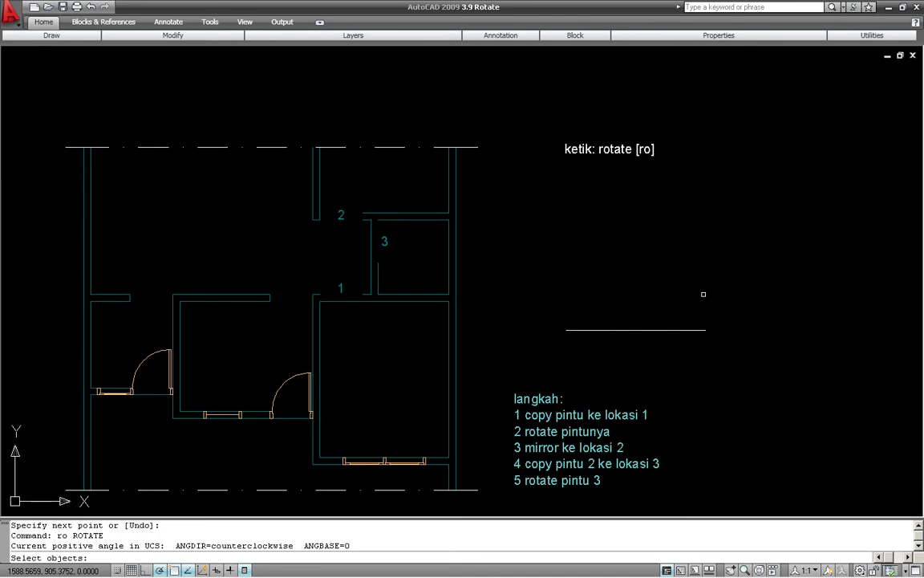
left_click(652, 329)
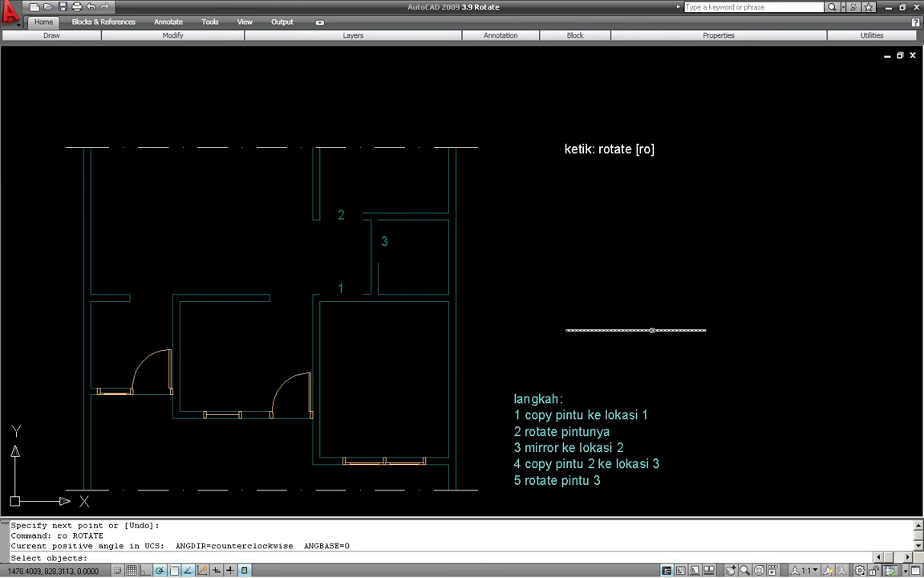
left_click(651, 329)
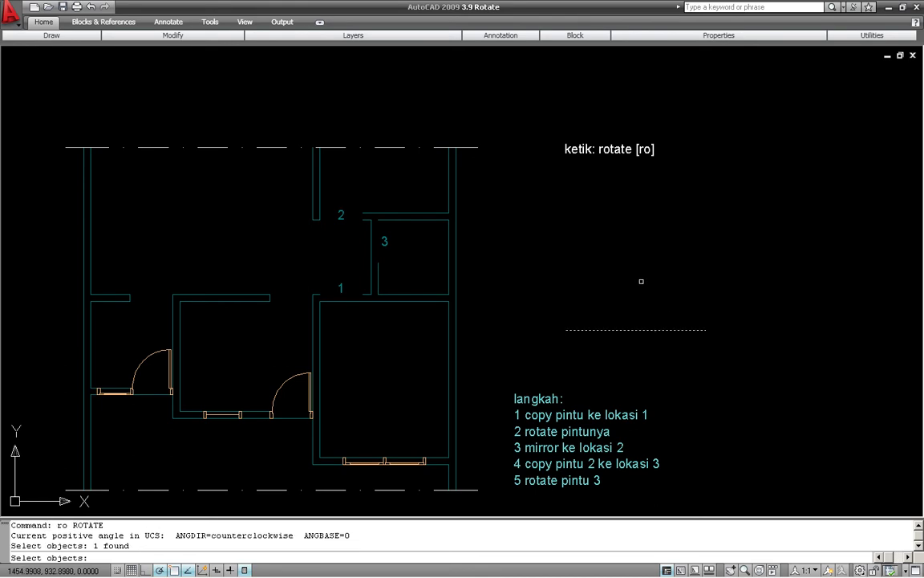
key("Return")
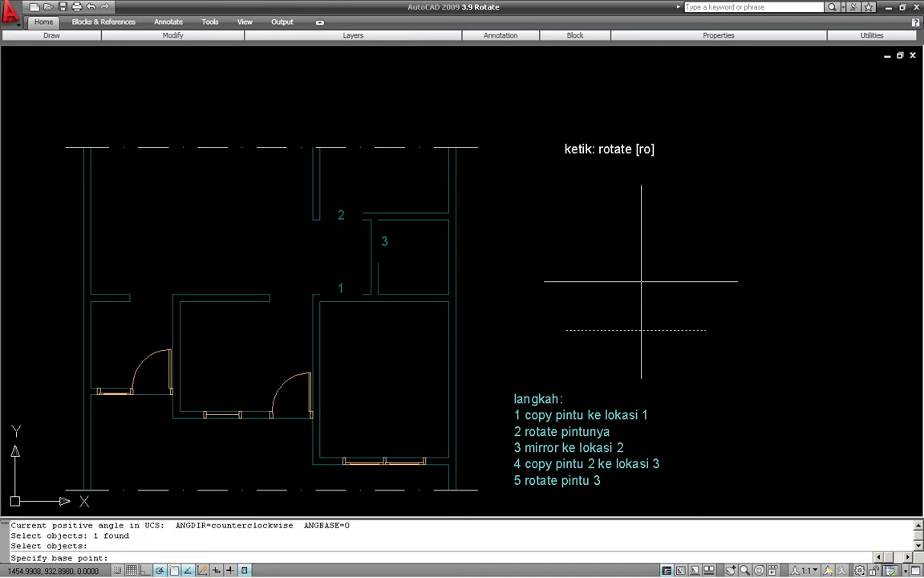
left_click(566, 329)
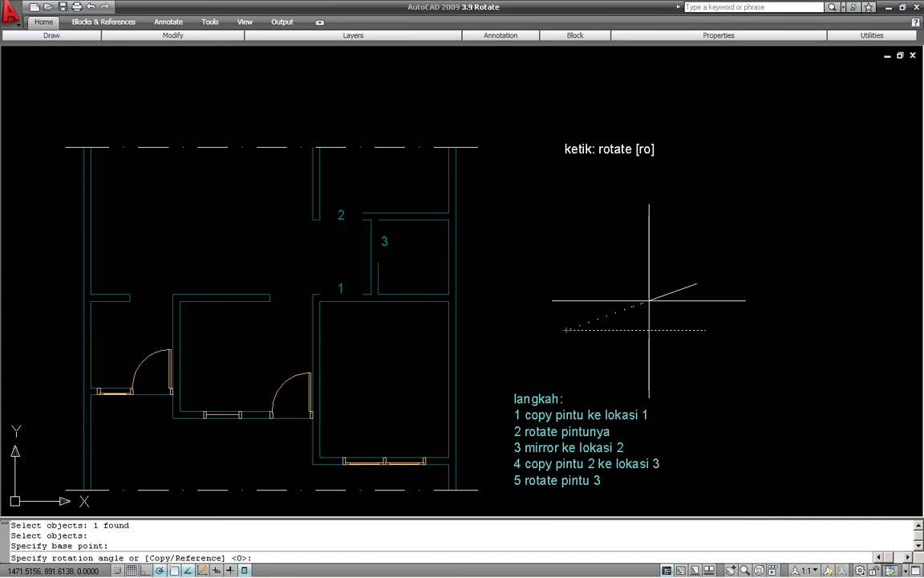
left_click(649, 301)
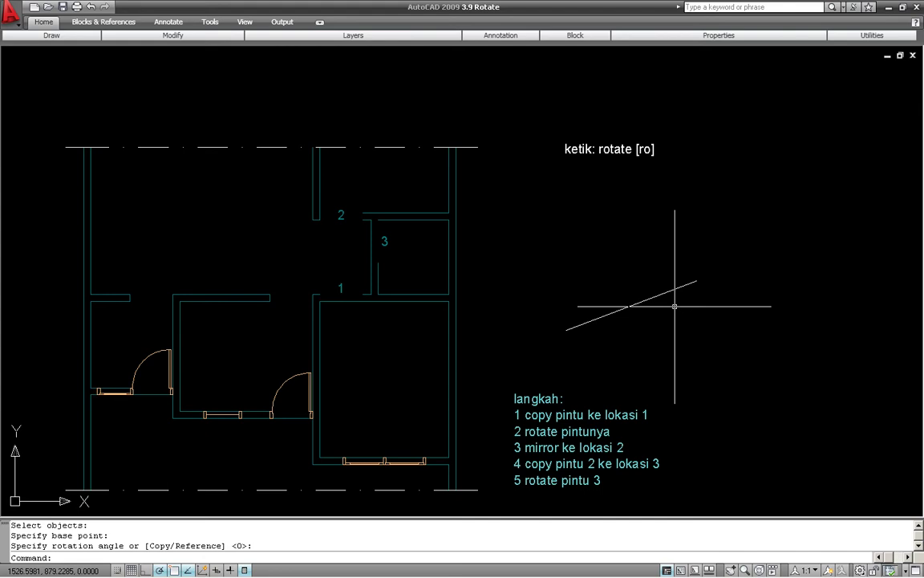
Rotate the sloping practice line about its lower-left endpoint by a further 60°.
type("ro")
key("Return")
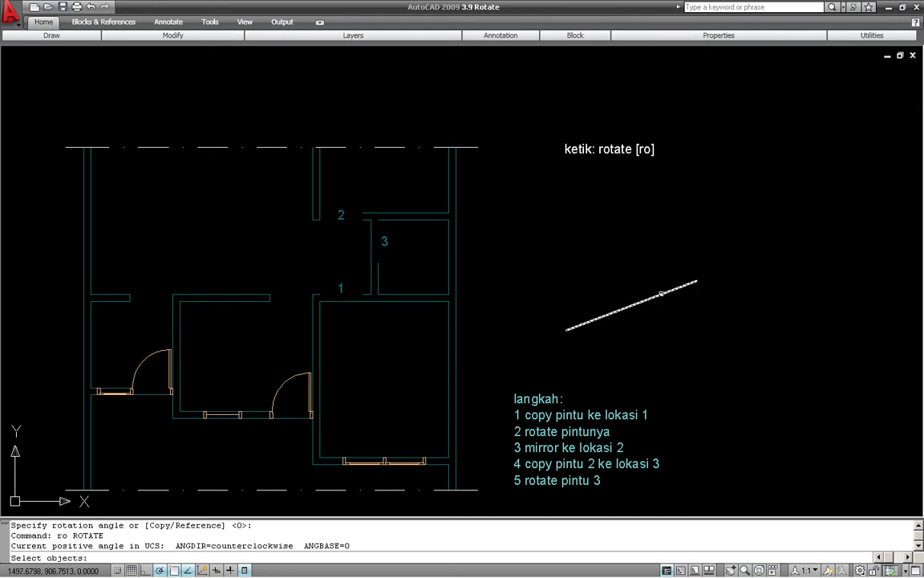
left_click(662, 294)
key("Return")
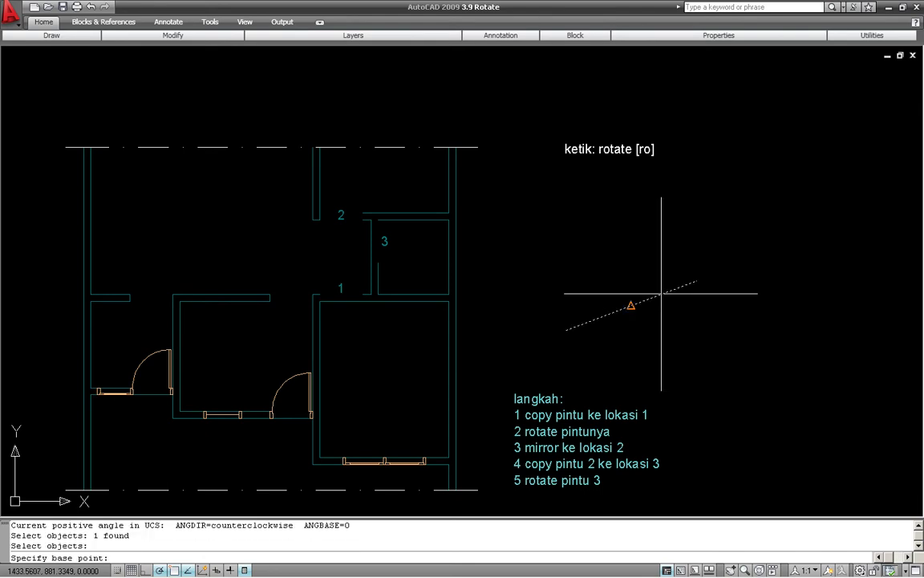
left_click(566, 330)
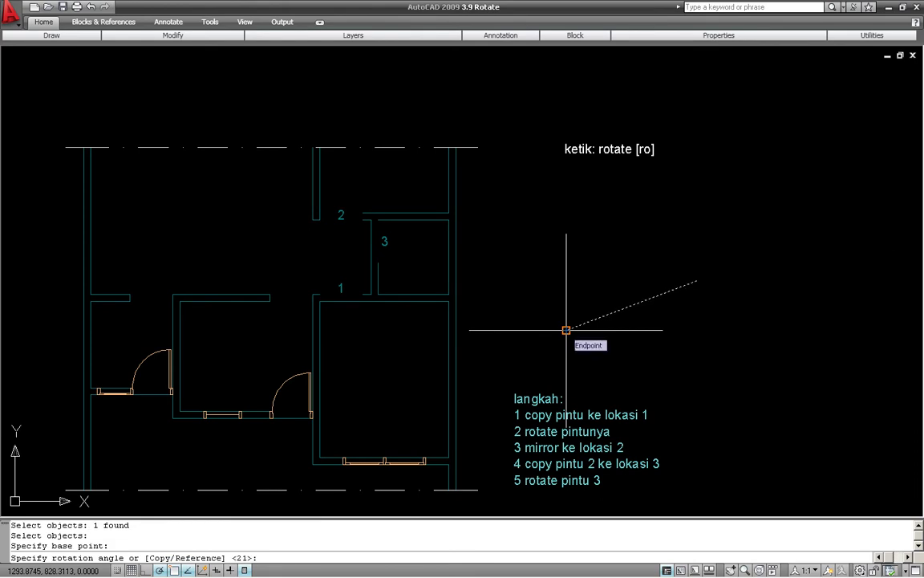
type("60")
key("Return")
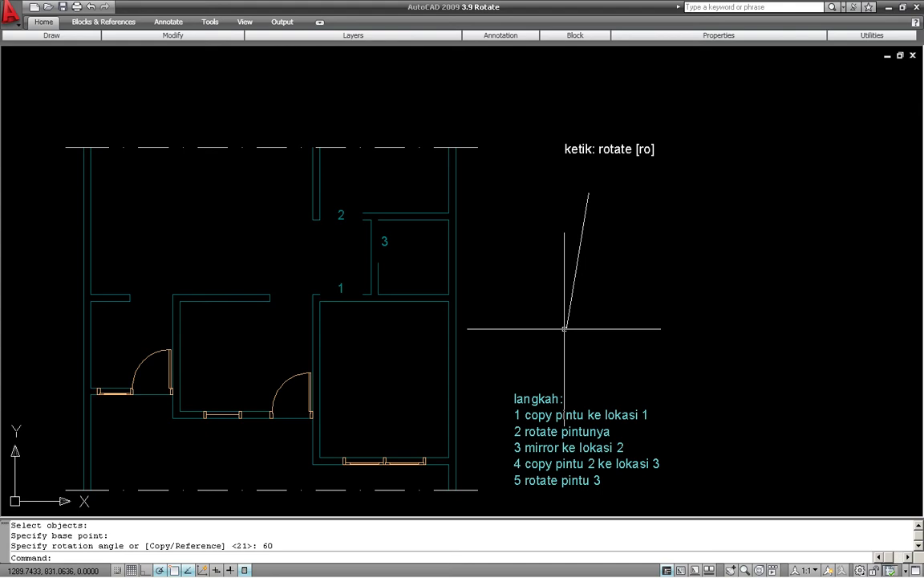
Rotate a copy of the steep practice line by 45° about its lower endpoint, using the Copy option and keeping the original.
type("ro")
key("Return")
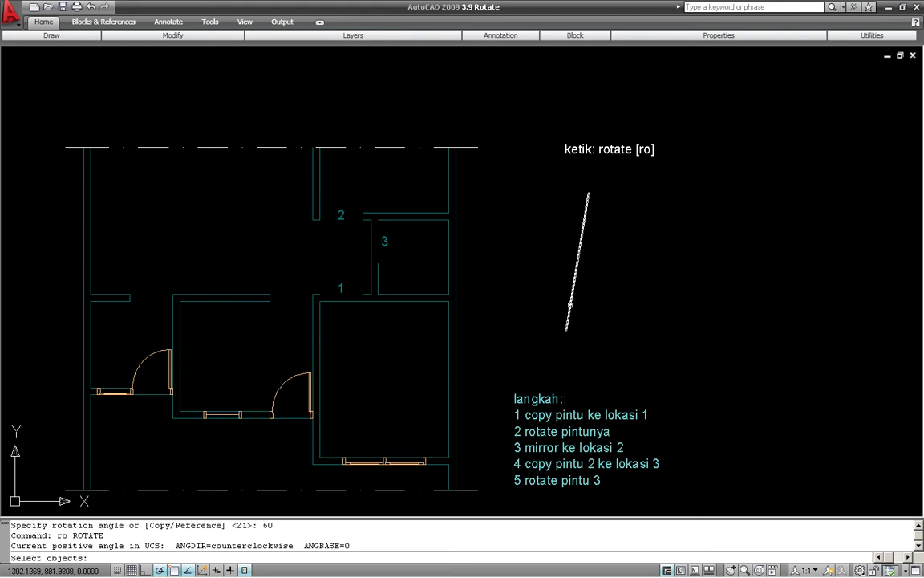
left_click(570, 304)
key("Return")
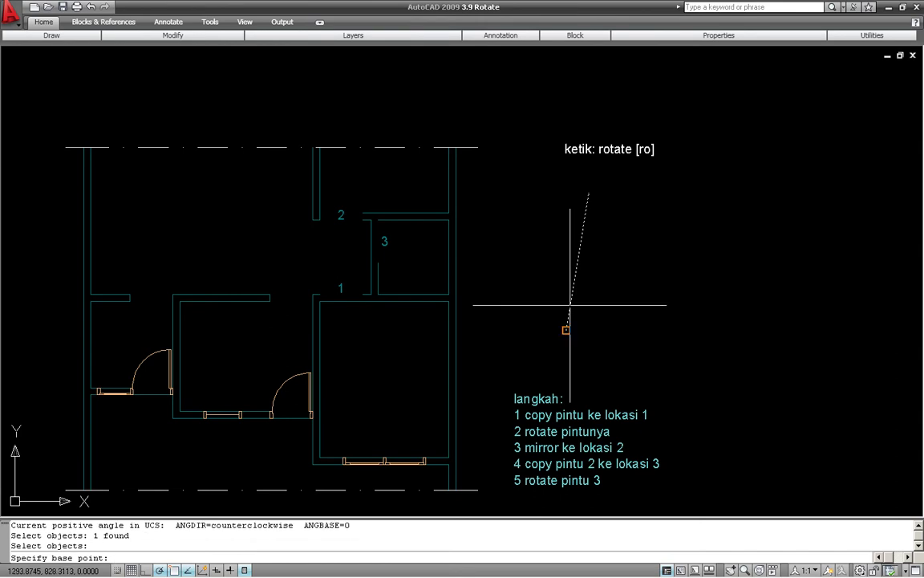
left_click(566, 329)
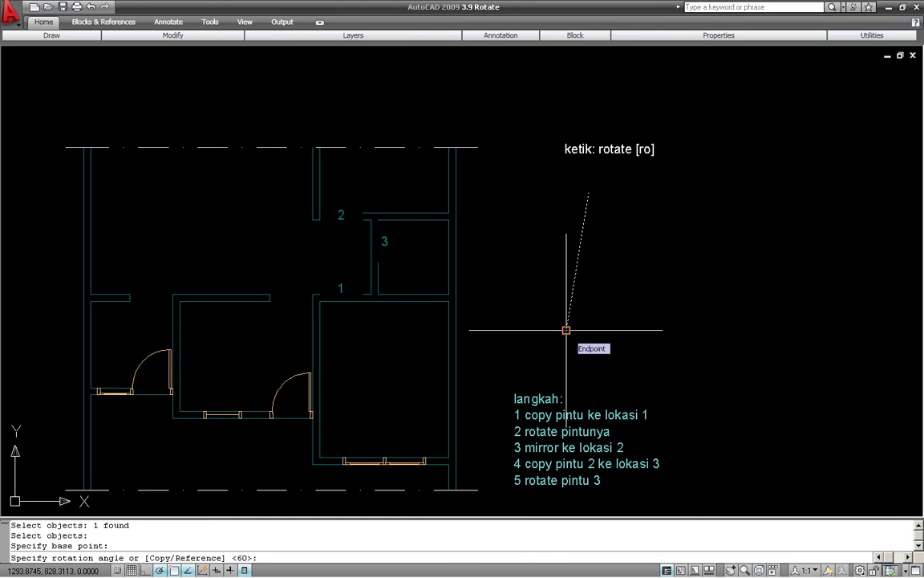
type("c")
key("Return")
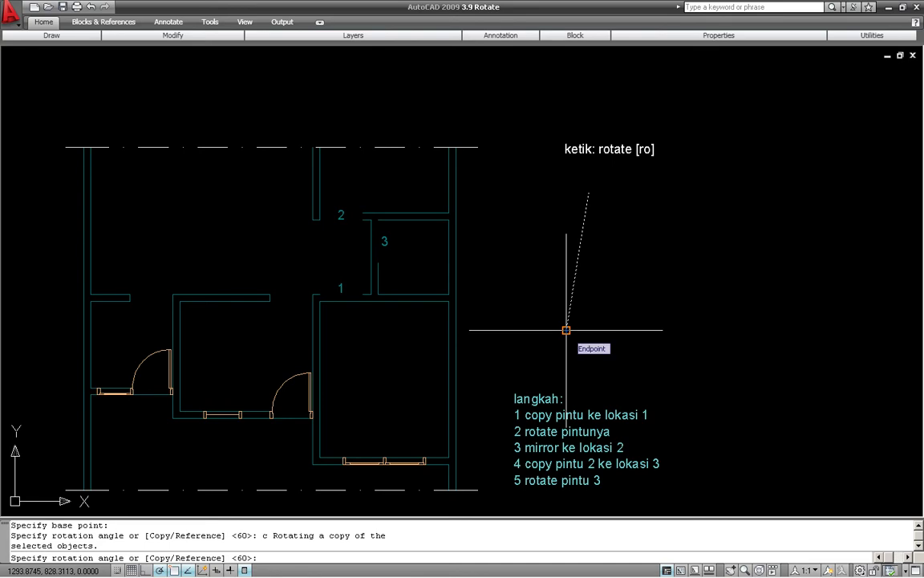
type("45")
key("Return")
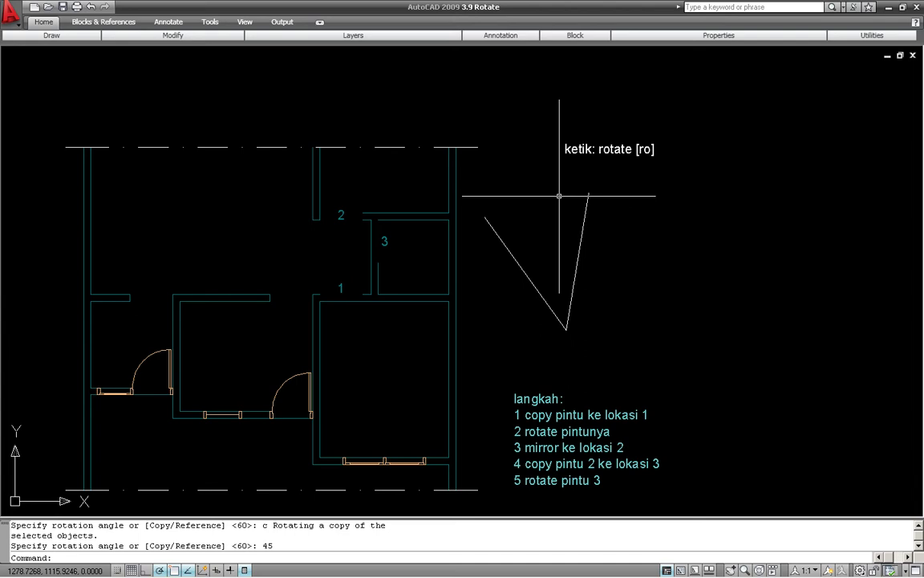
Rotate the original steep line about the shared lower endpoint with the Reference option, referencing its two endpoints and setting the new angle to 270°.
type("ro")
key("Return")
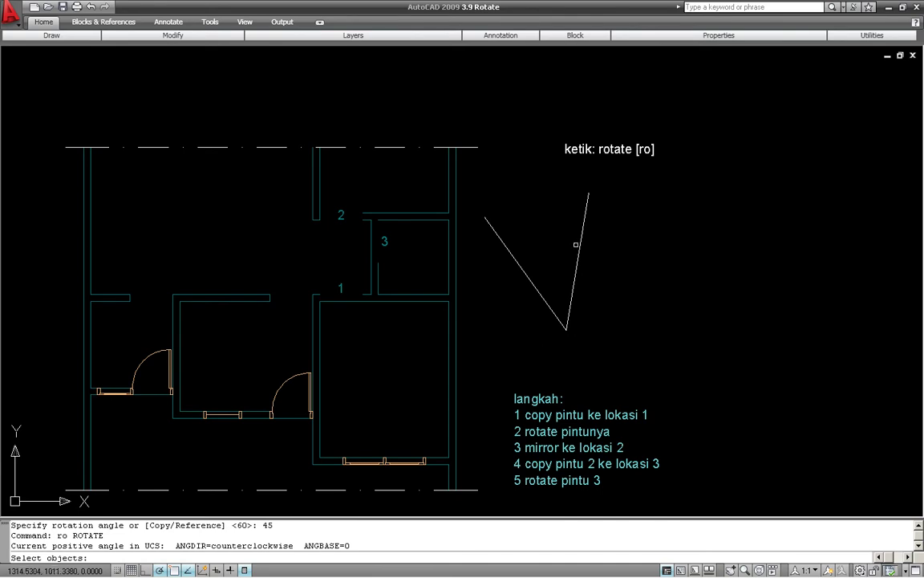
left_click(579, 249)
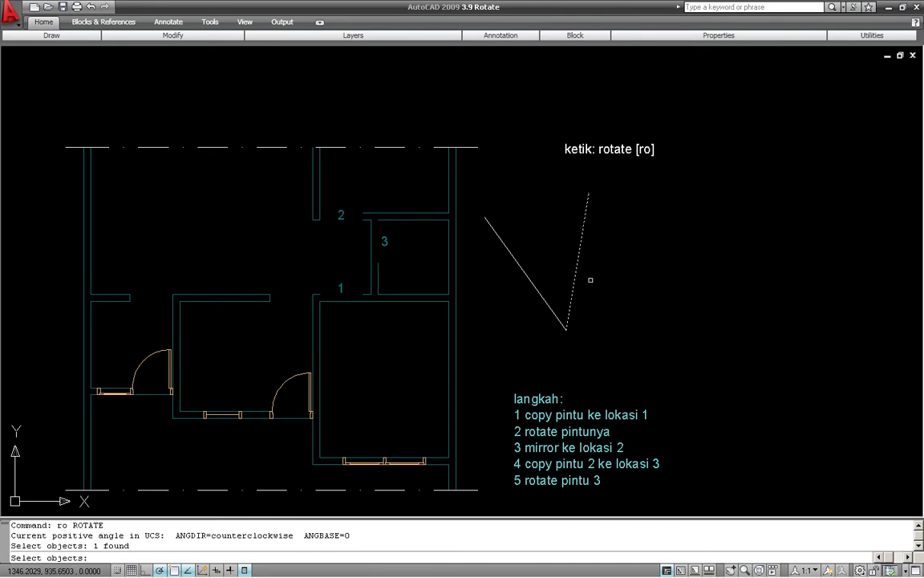
key("Return")
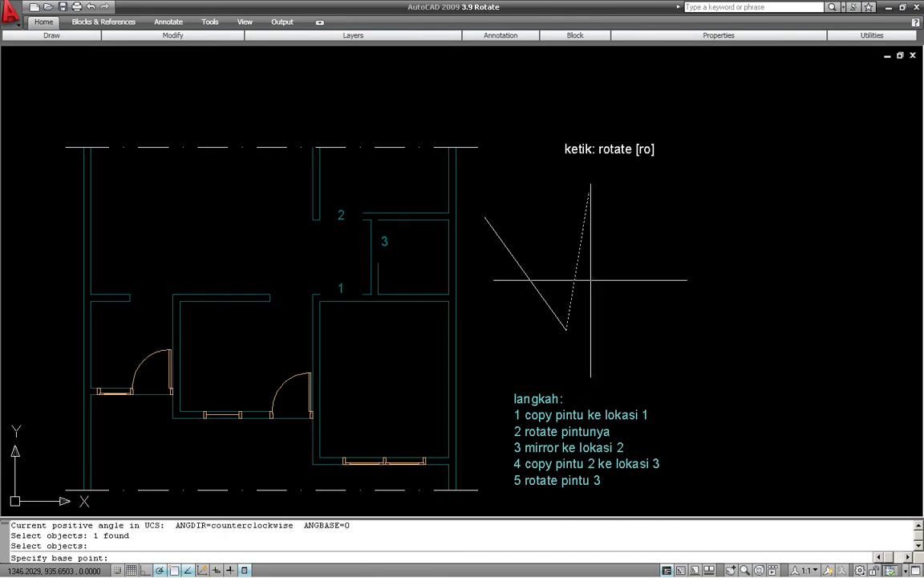
left_click(566, 328)
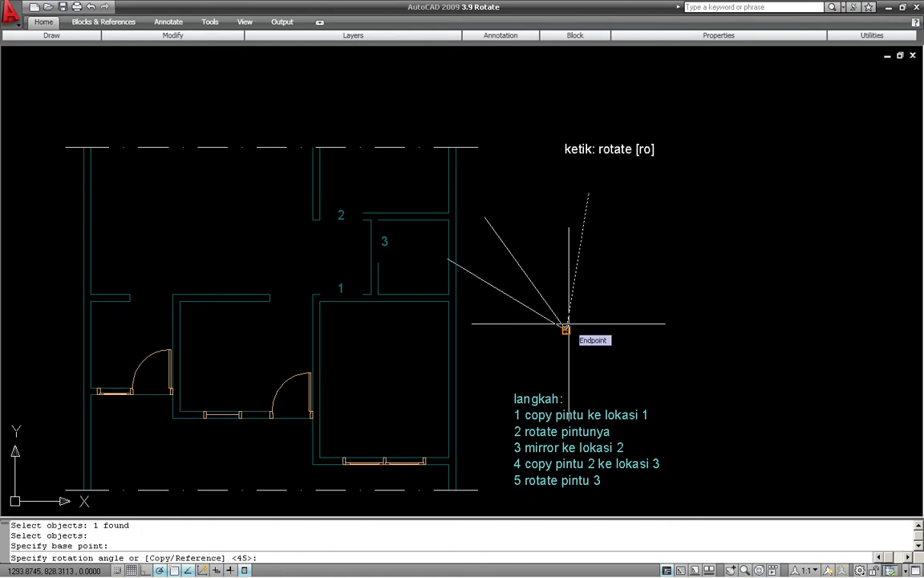
type("r")
key("Return")
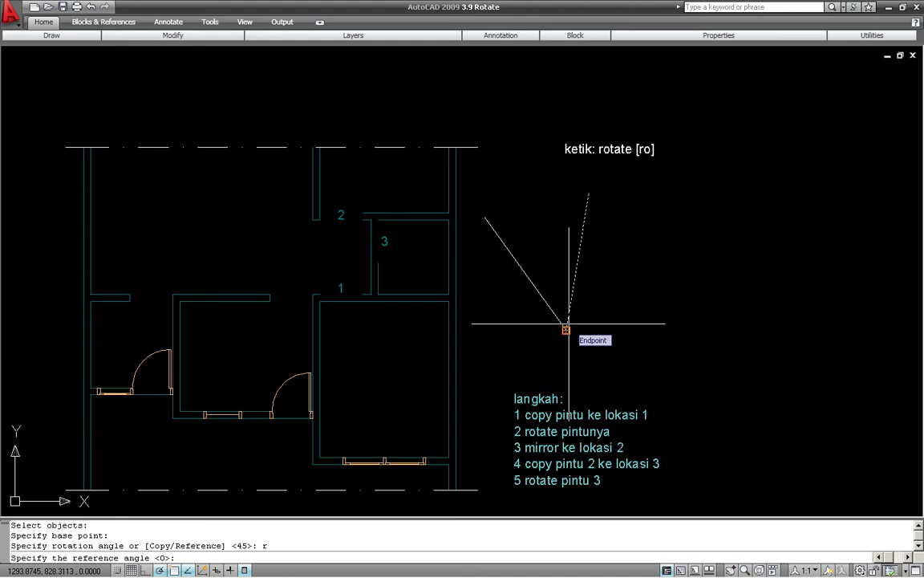
left_click(567, 329)
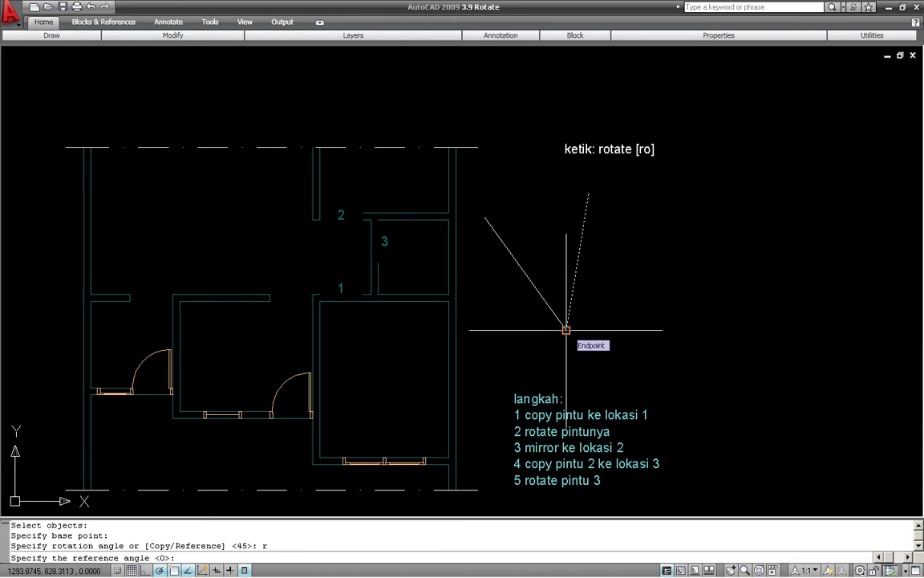
left_click(589, 193)
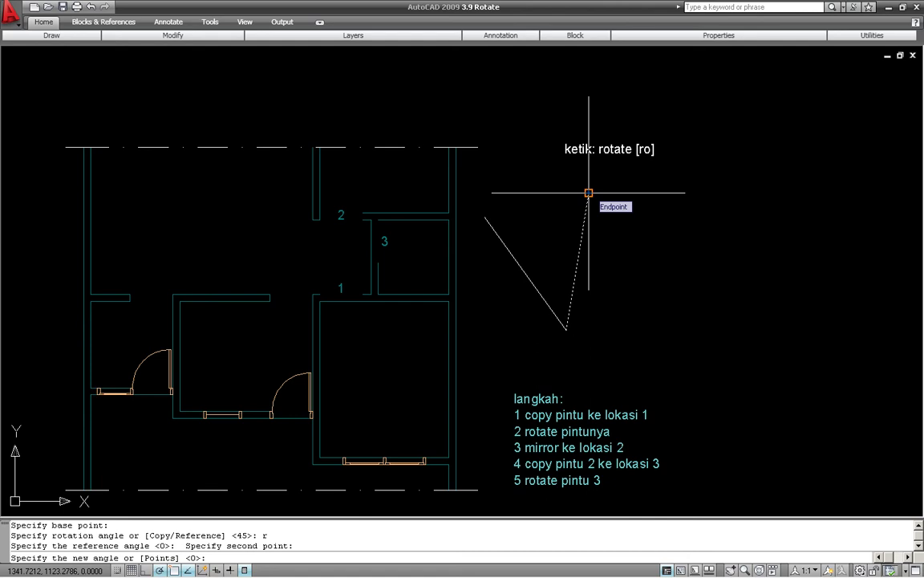
type("270")
key("Return")
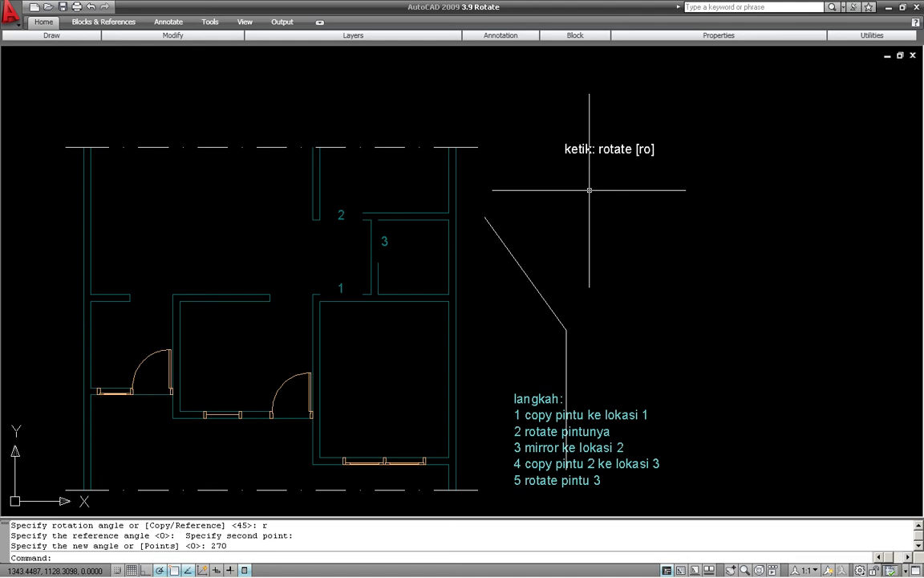
Try copying the middle room's door into the opening at location 1 from a base point picked just below its hinge-side jamb, and undo the copy.
middle_click_drag(390, 340, 460, 297)
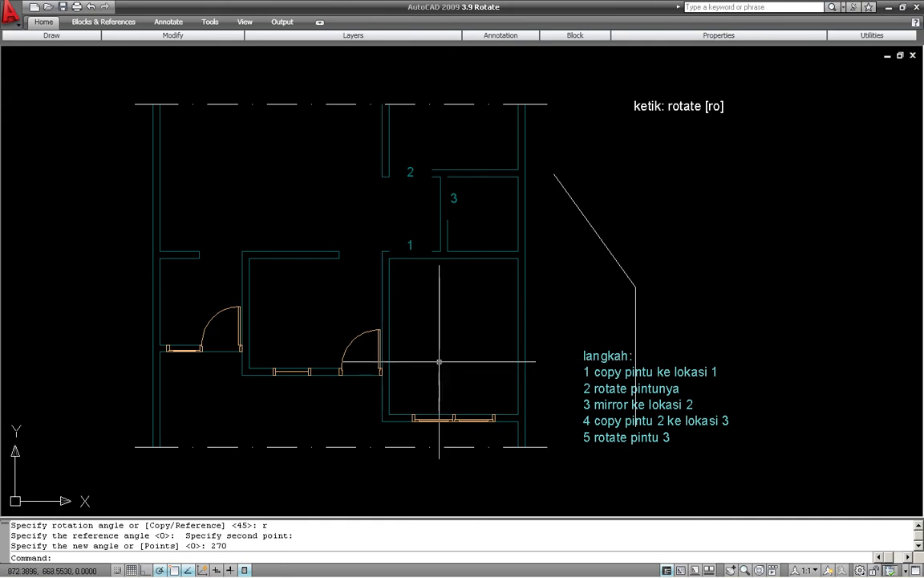
scroll(439, 362, "up", 3)
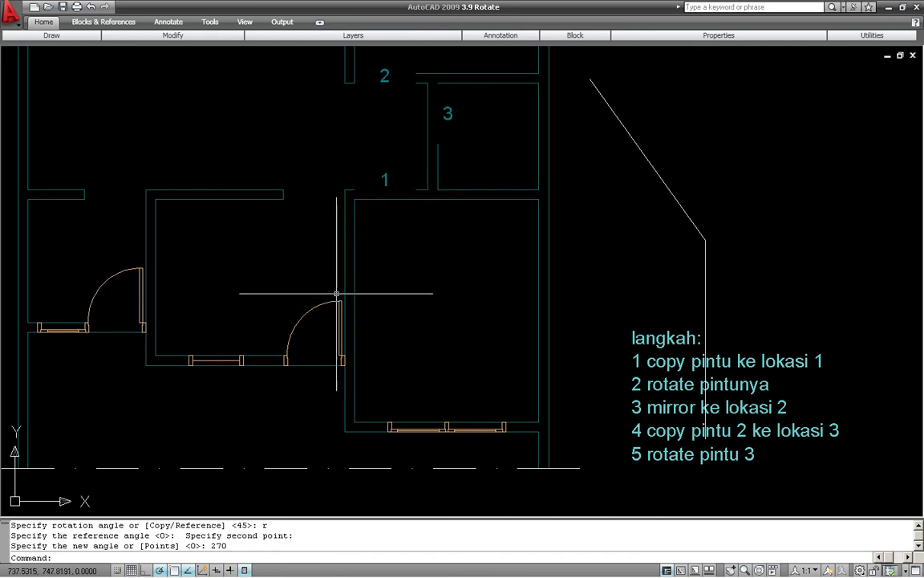
scroll(365, 223, "up", 2)
mouse_move(365, 223)
middle_mouse_down()
mouse_move(350, 262)
mouse_move(339, 251)
middle_mouse_up()
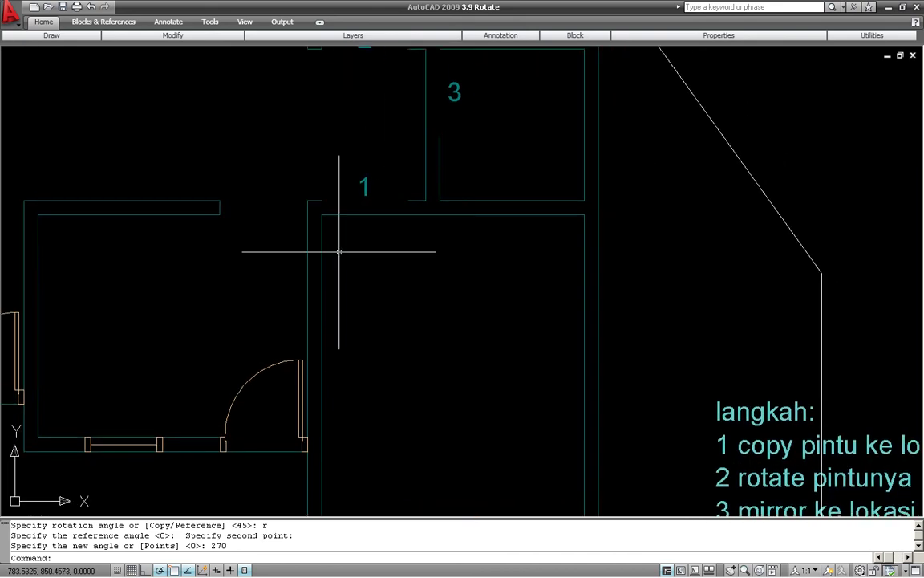
key("Return")
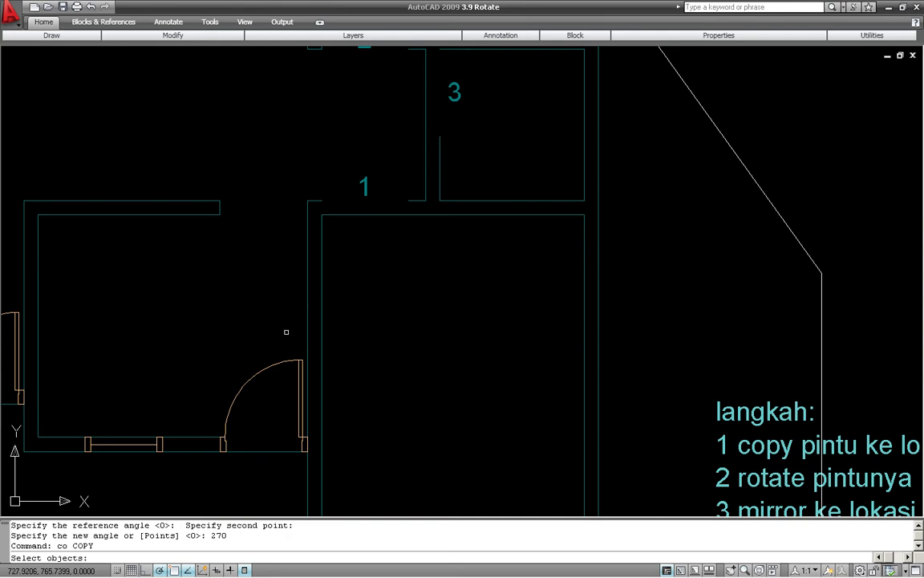
left_click(183, 319)
left_click(369, 479)
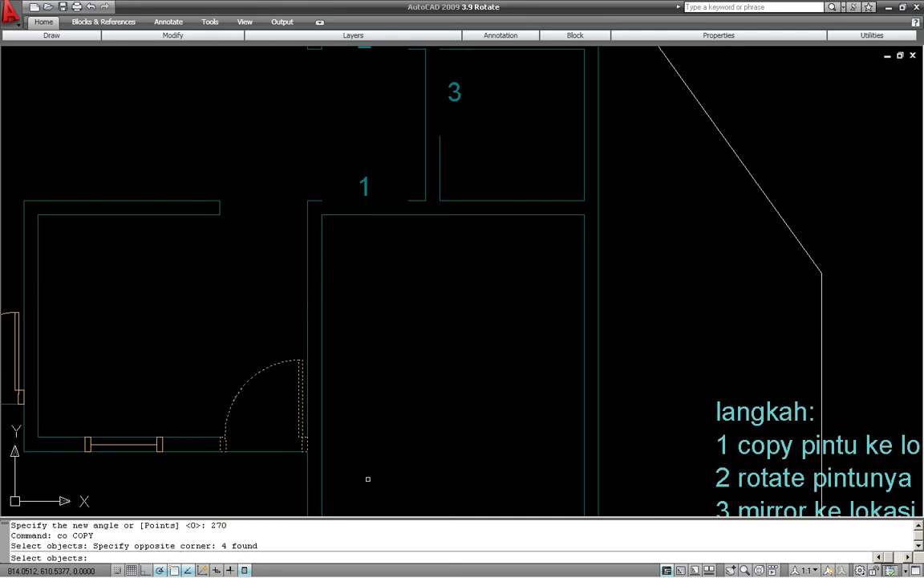
key("Return")
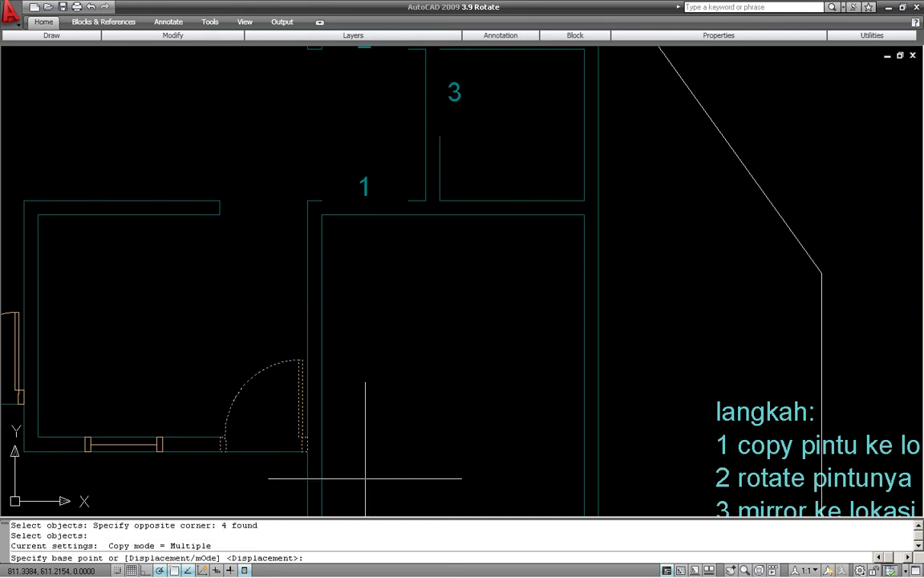
left_click(292, 485)
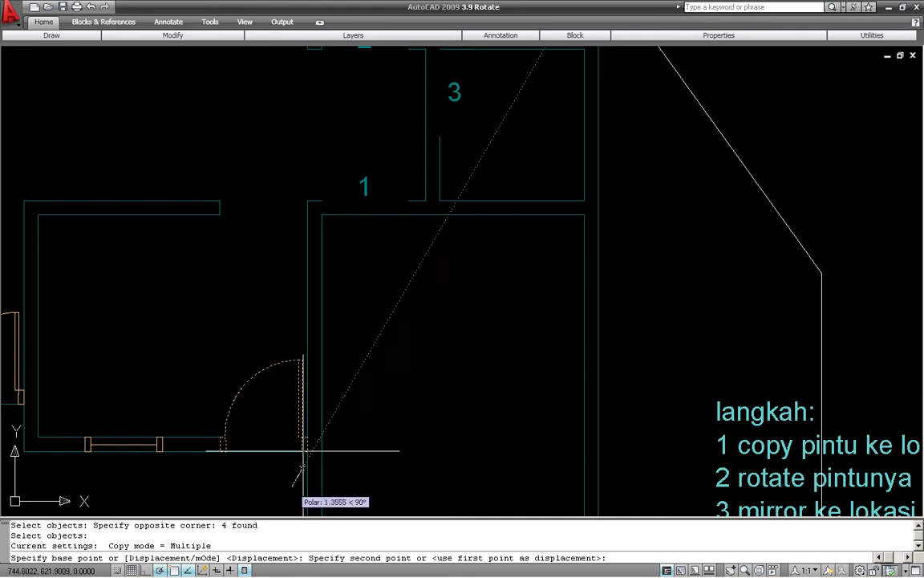
left_click(392, 251)
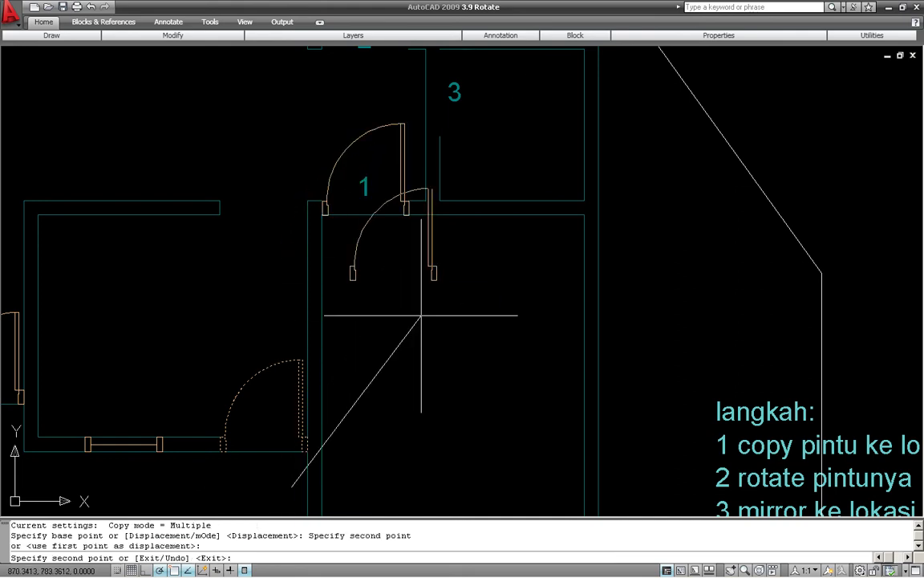
key("Escape")
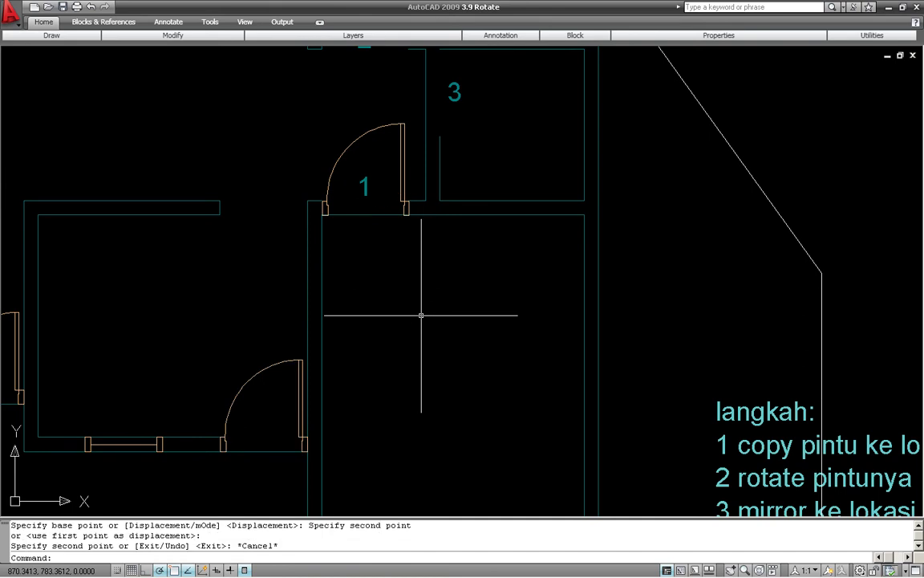
type("u")
key("Return")
Copy the middle room's door from the upper outer corner of its hinge-side jamb to the wall end at location 1's opening.
type("c")
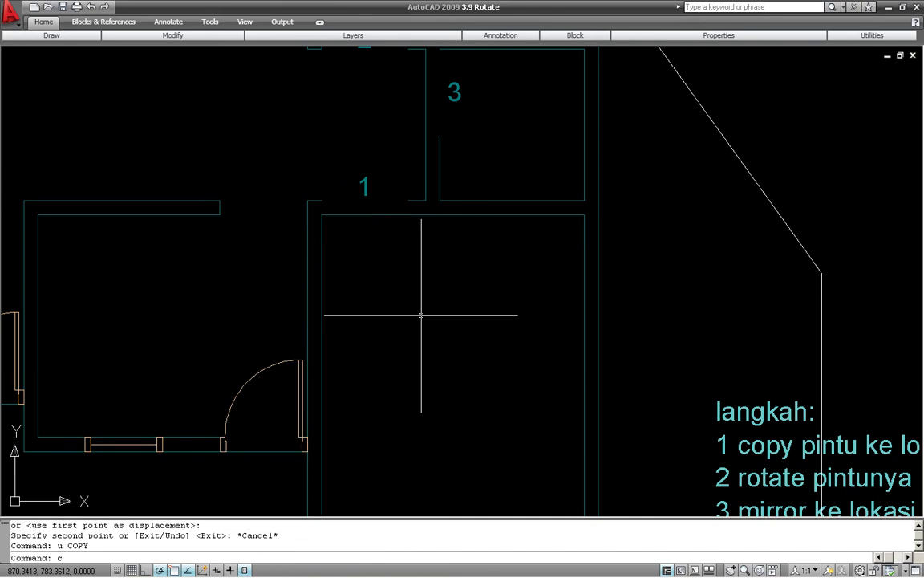
type("o")
key("Return")
left_click(208, 334)
left_click(344, 476)
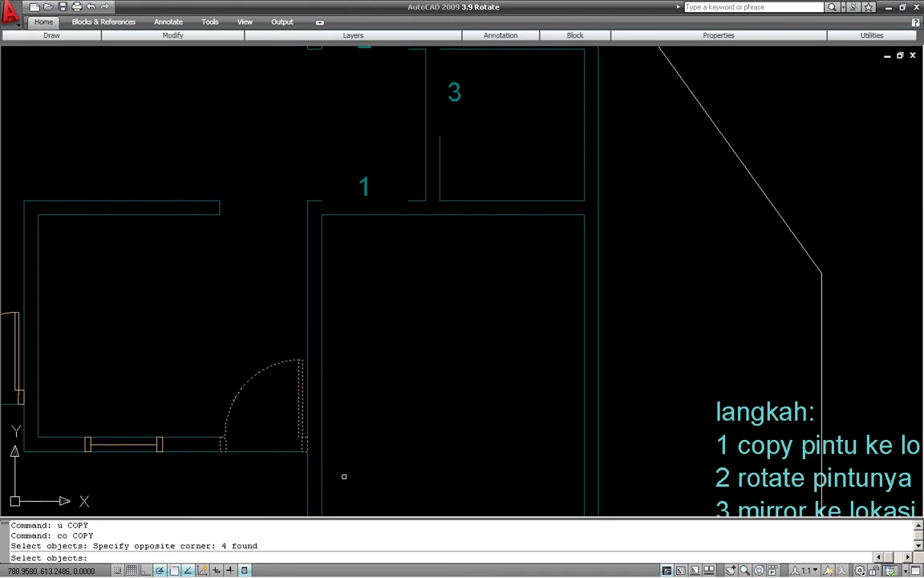
key("Return")
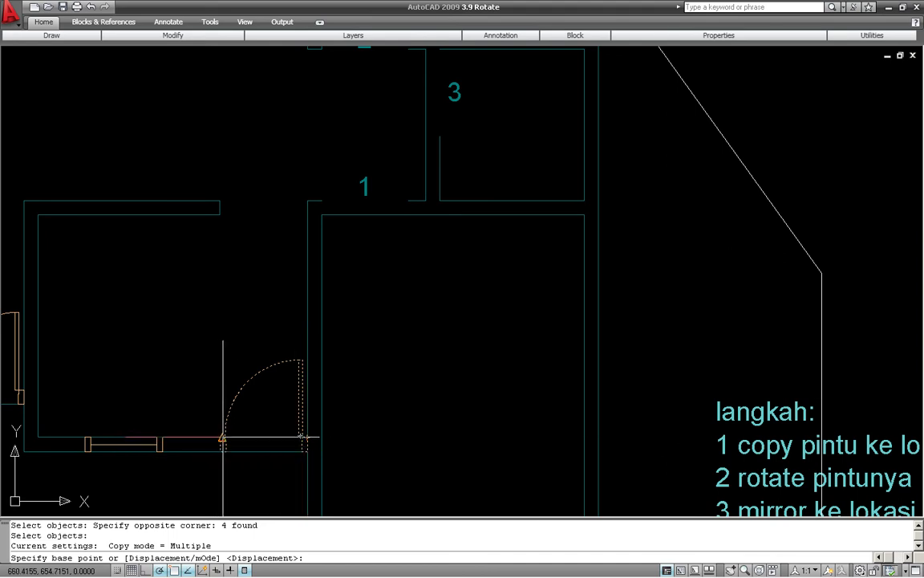
left_click(307, 438)
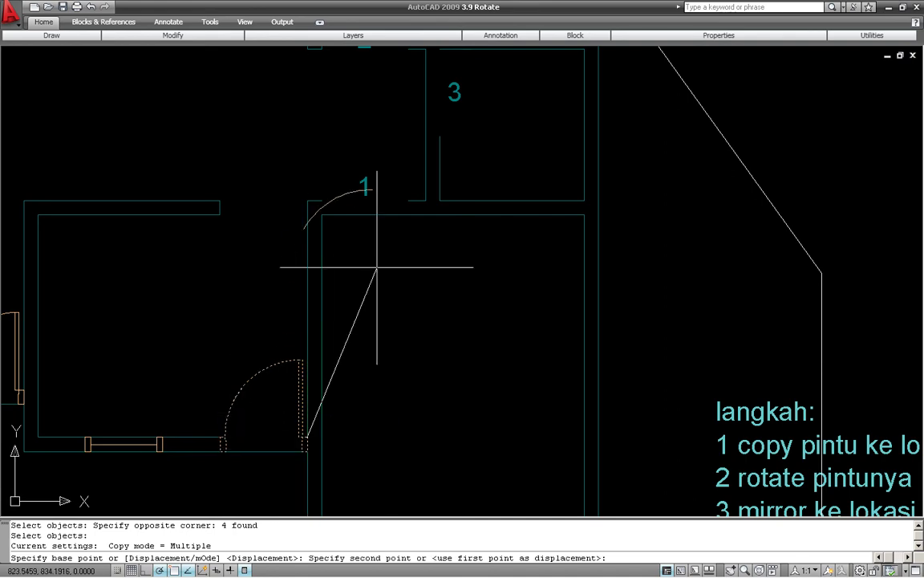
left_click(405, 214)
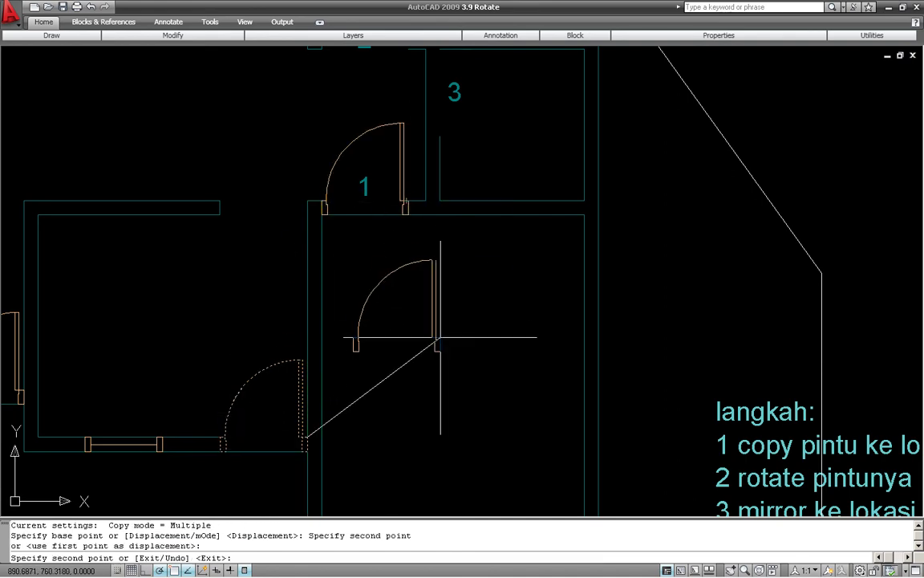
key("Return")
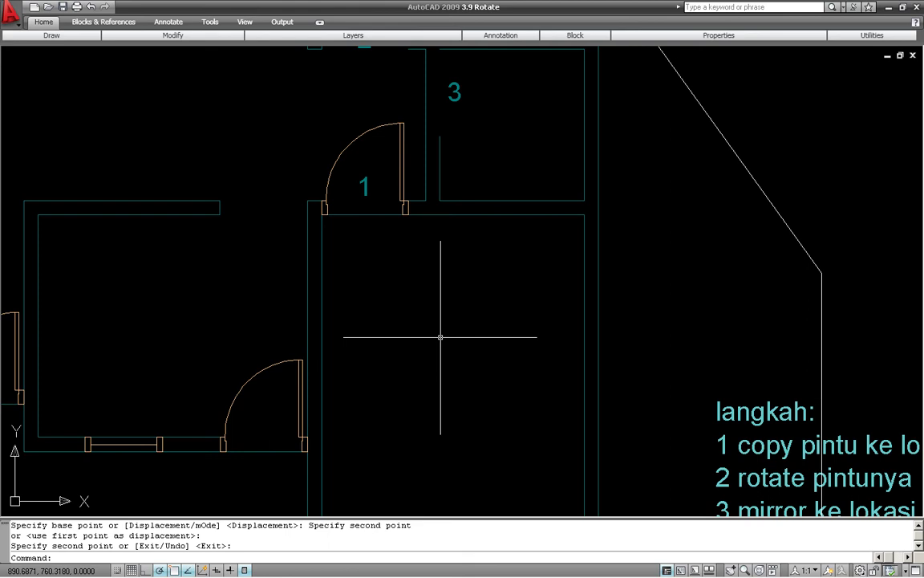
type("ro")
key("Return")
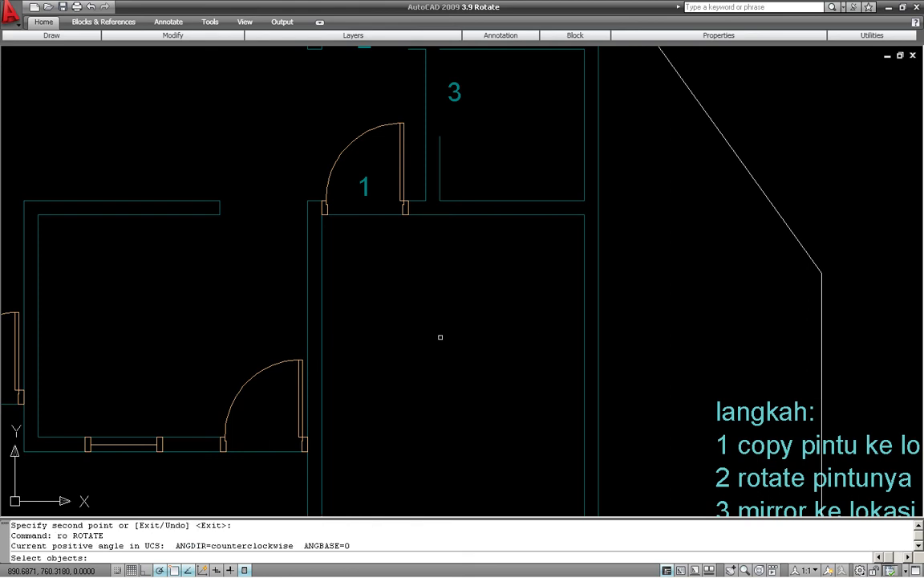
left_click(290, 98)
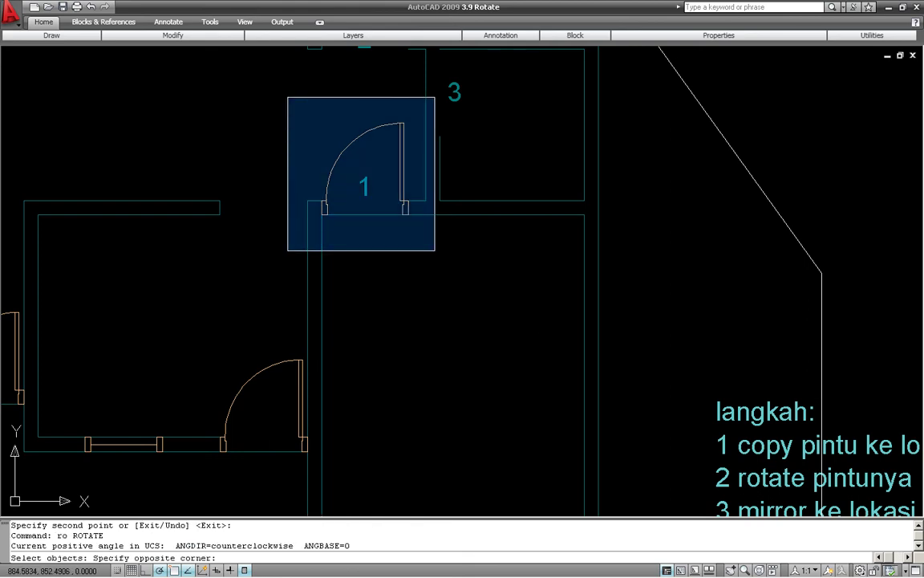
left_click(434, 249)
key("Return")
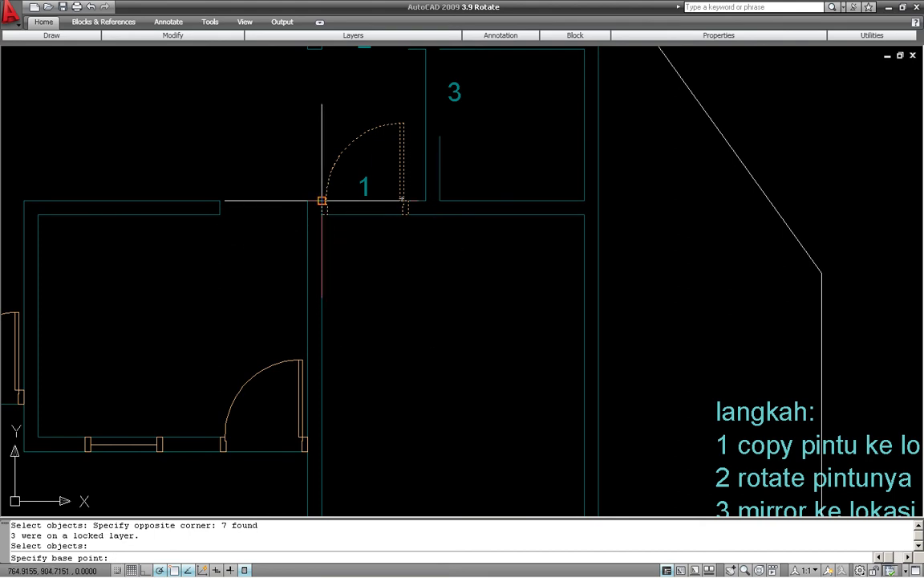
left_click(321, 199)
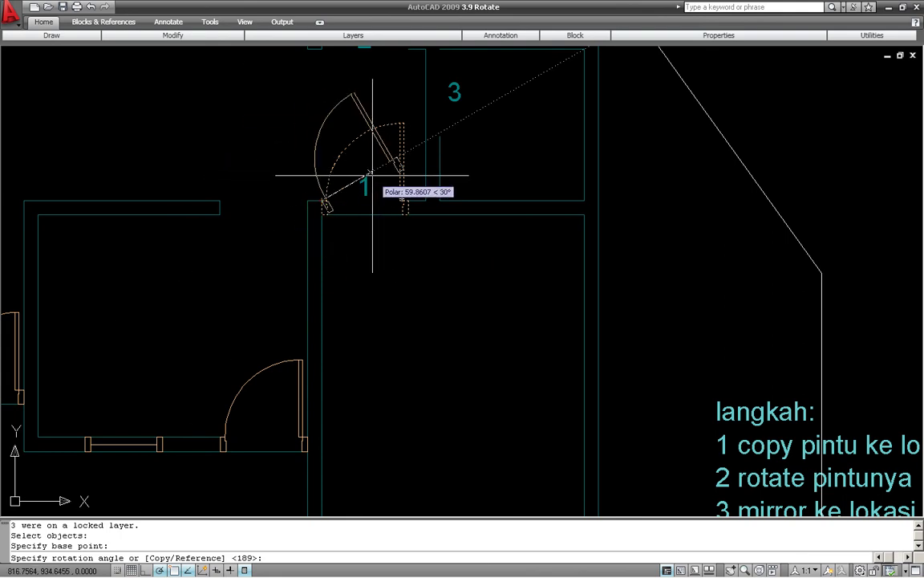
key("Escape")
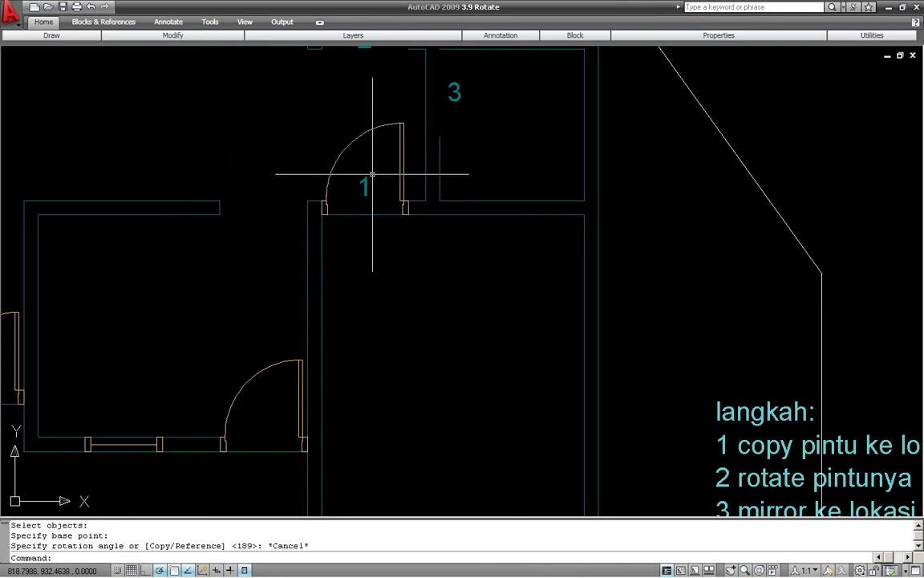
key("Return")
left_click(288, 99)
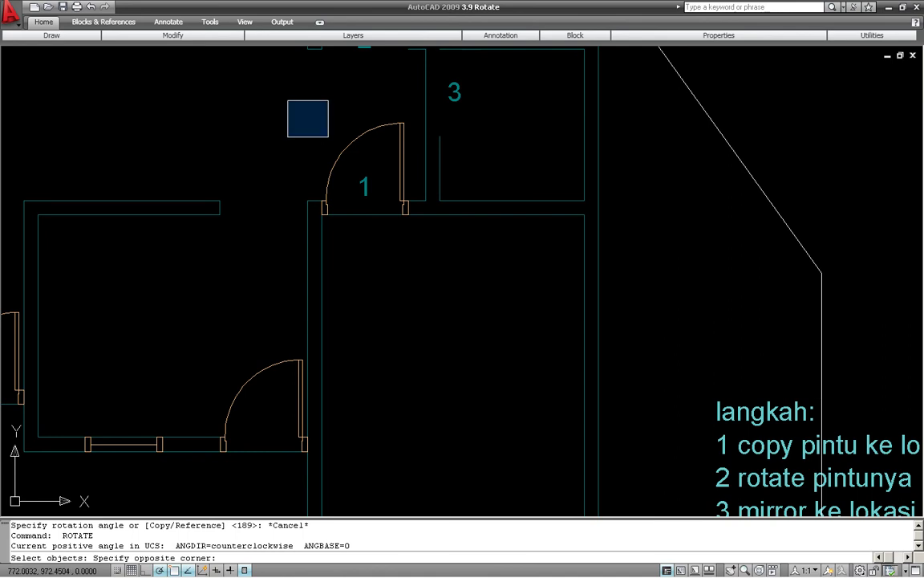
left_click(441, 261)
key("Return")
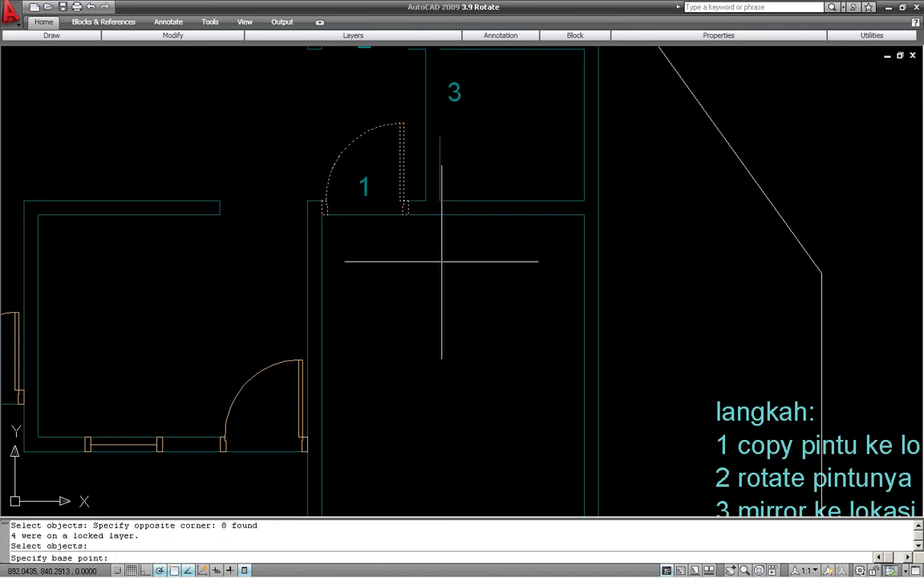
left_click(407, 208)
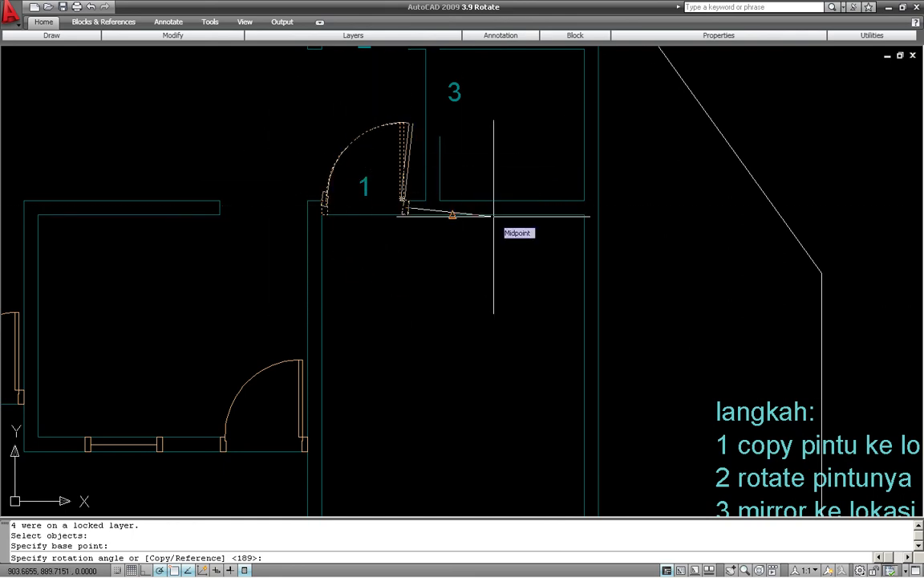
key("Escape")
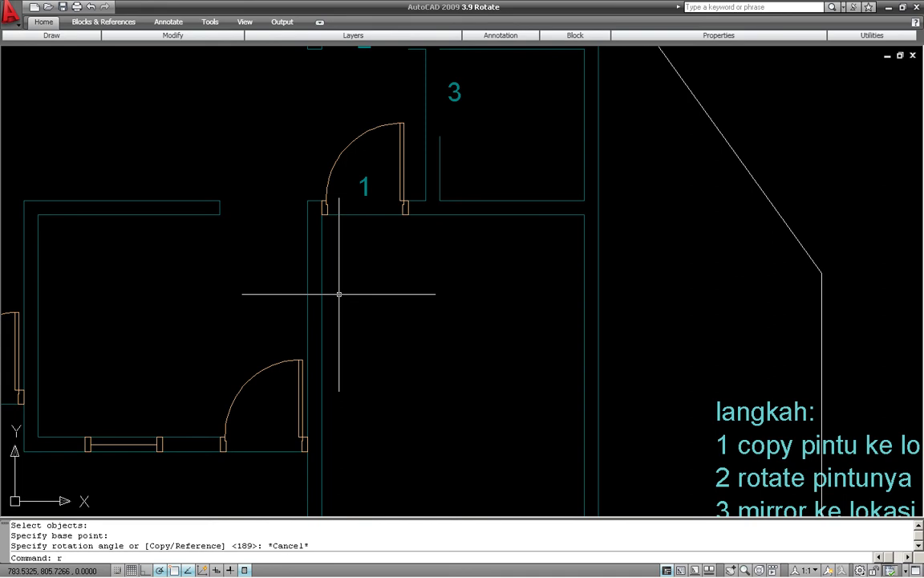
key("Return")
left_click(277, 83)
left_click(404, 217)
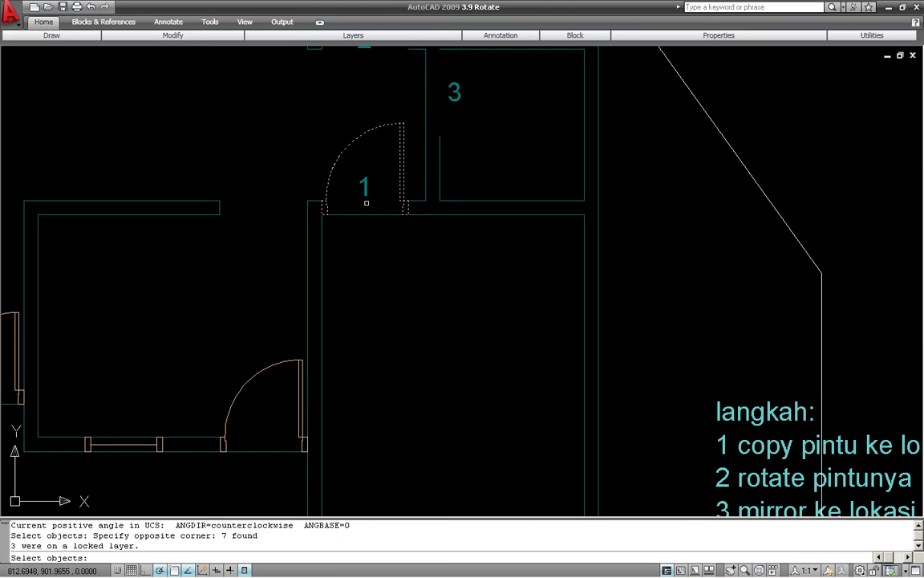
scroll(366, 203, "up", 3)
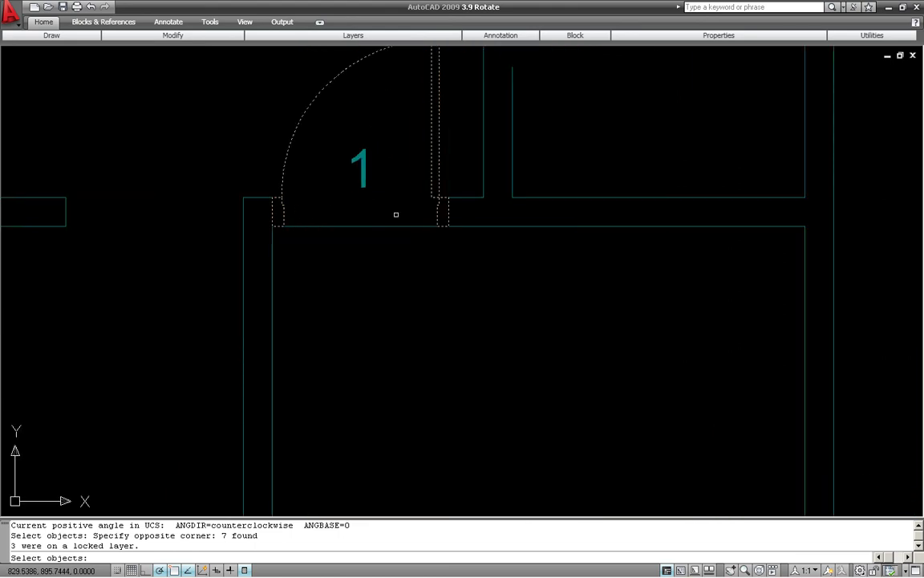
right_click(387, 163, "shift")
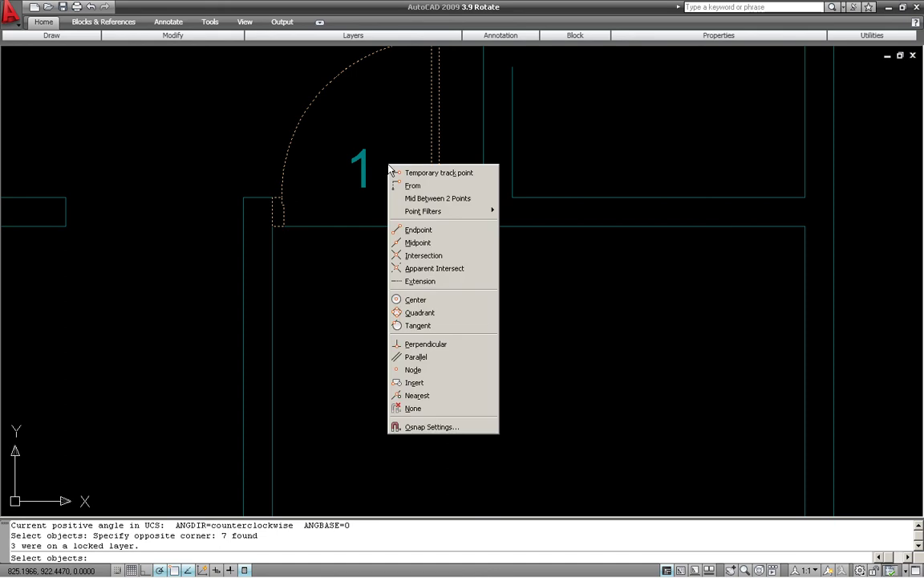
left_click(416, 200)
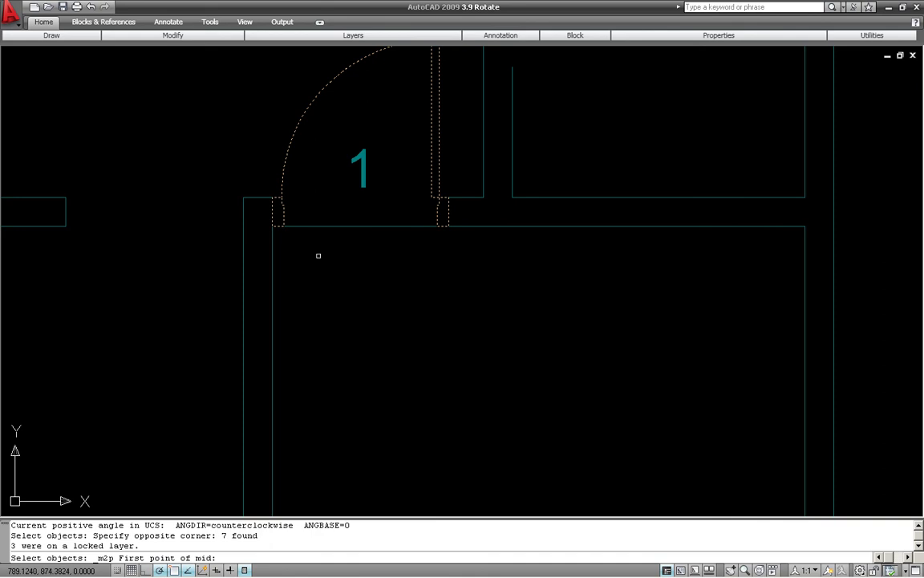
left_click(284, 229)
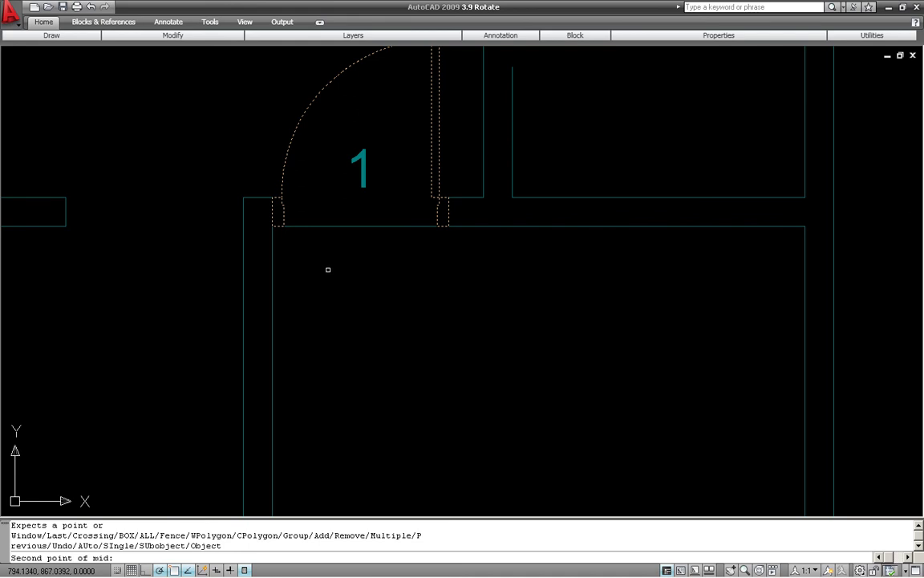
scroll(329, 273, "down", 2)
scroll(328, 273, "up", 2)
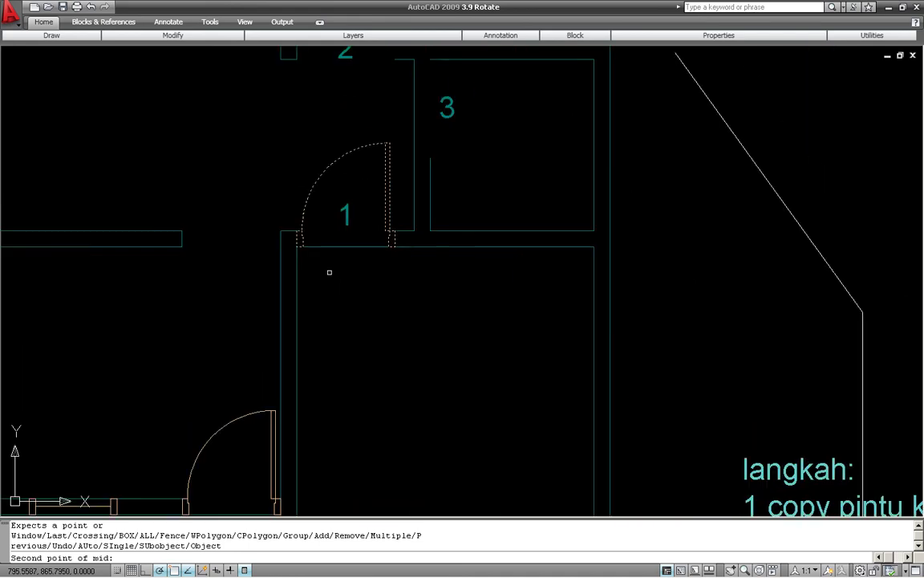
key("Escape")
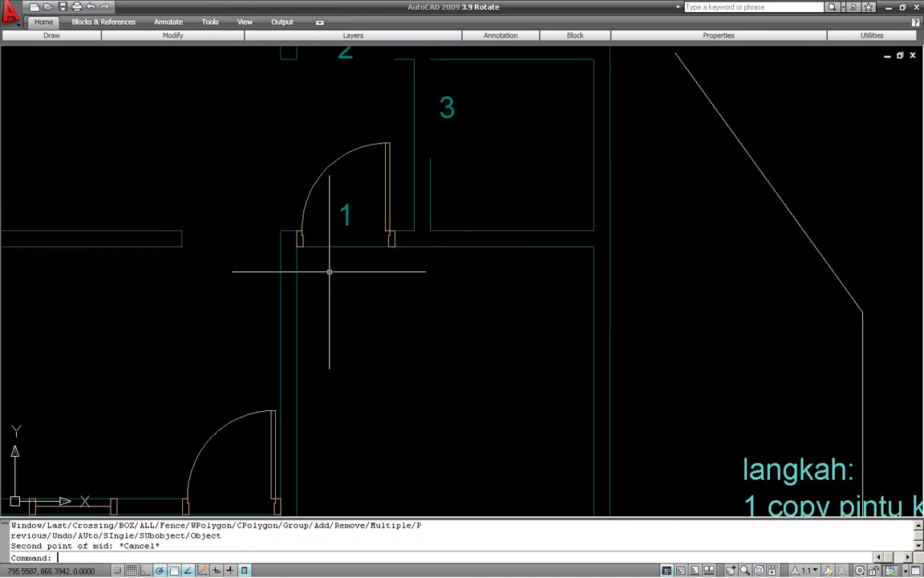
Rotate the door at location 1 by 180° about the midpoint between the outer faces of its two jambs.
type("ro")
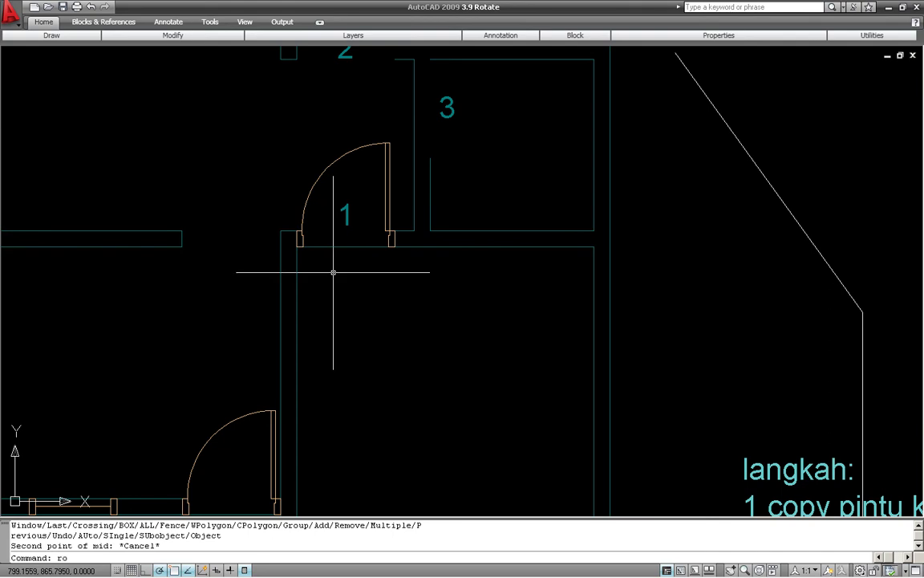
key("Return")
left_click(275, 118)
left_click(411, 260)
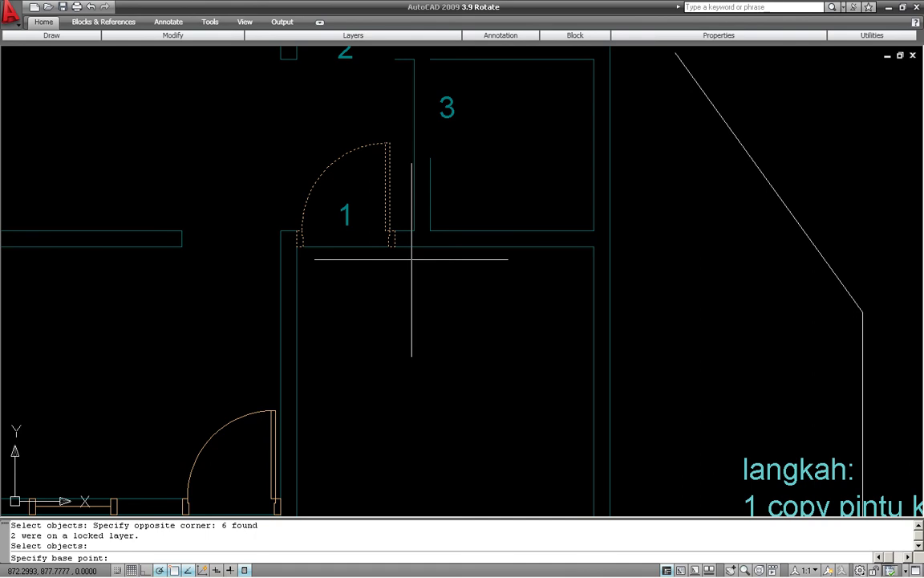
right_click(415, 182)
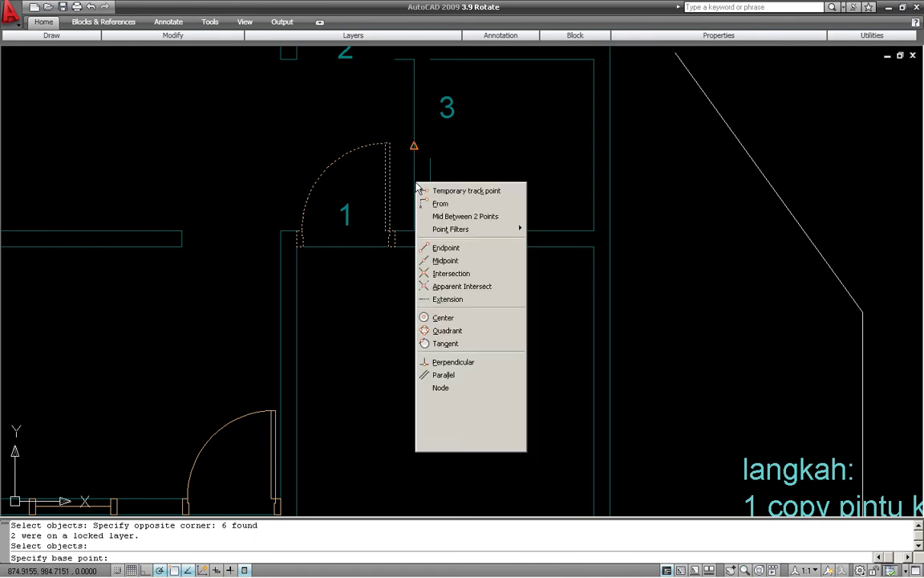
left_click(449, 214)
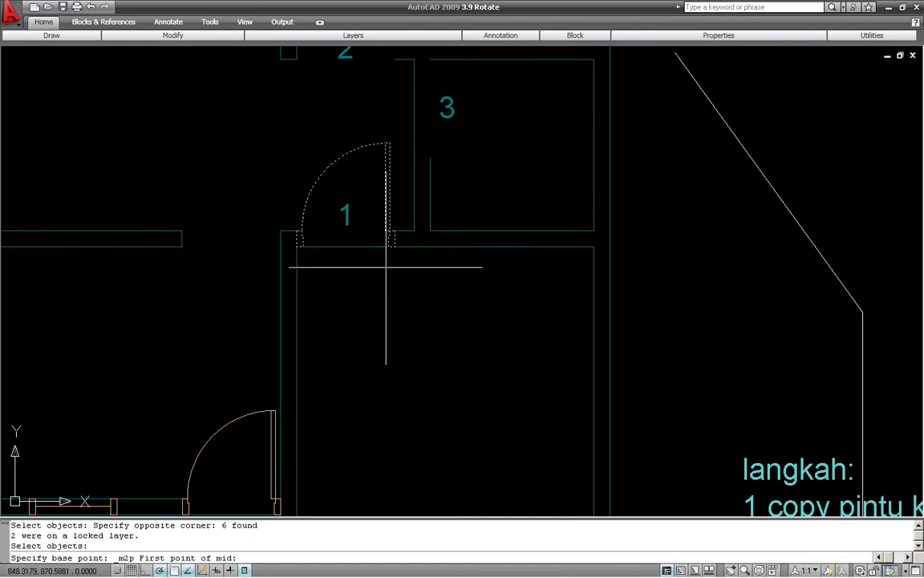
scroll(306, 260, "up", 3)
left_click(286, 225)
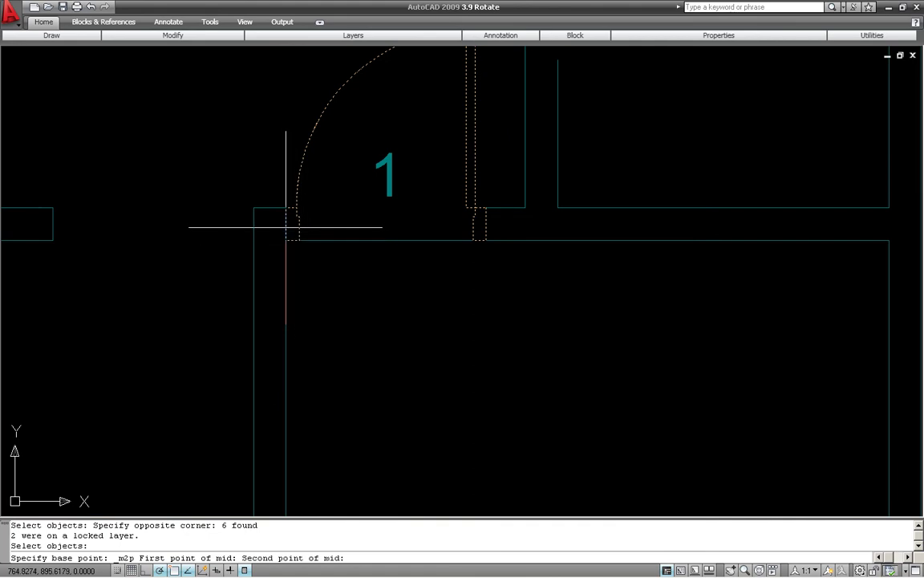
left_click(485, 225)
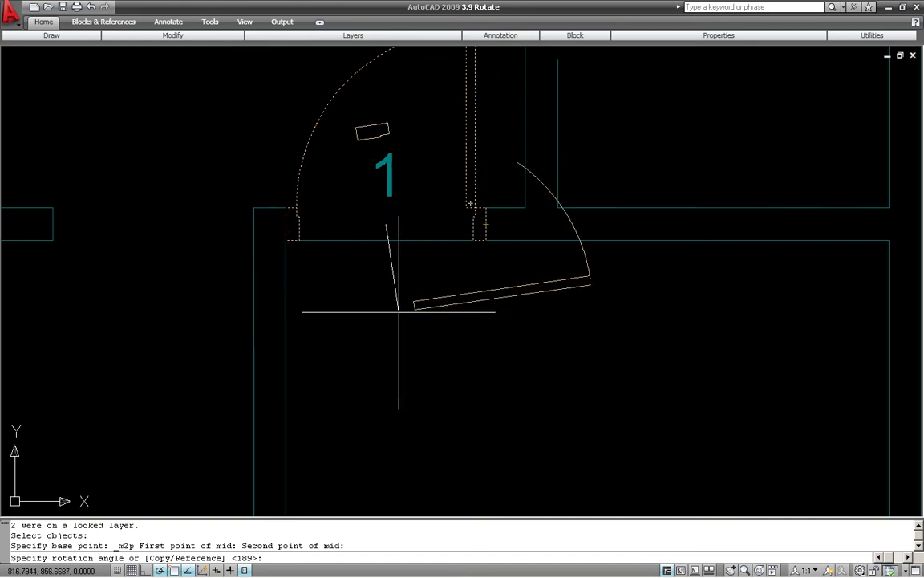
left_click(359, 223)
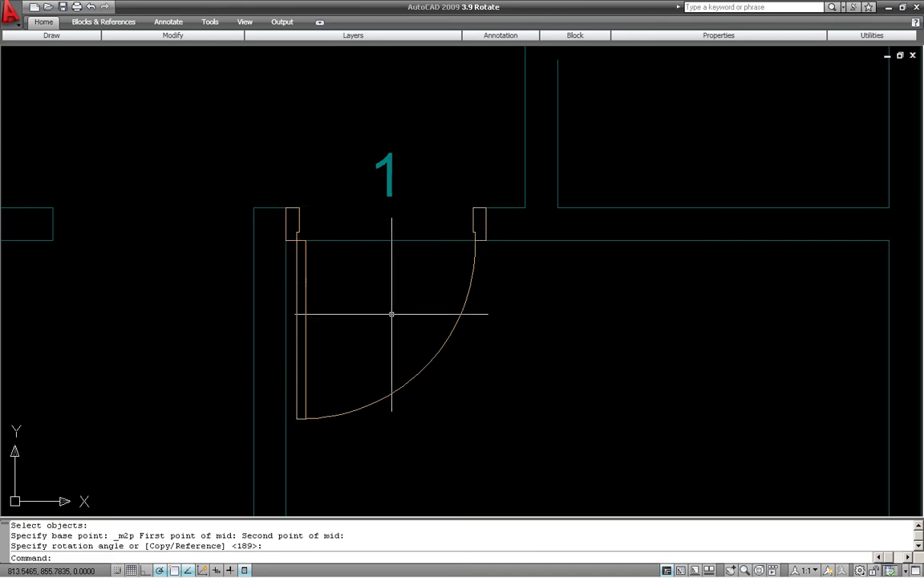
Mirror the door at location 1 into the opening at location 2 across a horizontal line through the connecting wall's midpoint, keeping the source.
scroll(391, 313, "down", 4)
mouse_move(377, 258)
middle_mouse_down()
mouse_move(374, 294)
mouse_move(295, 135)
middle_mouse_up()
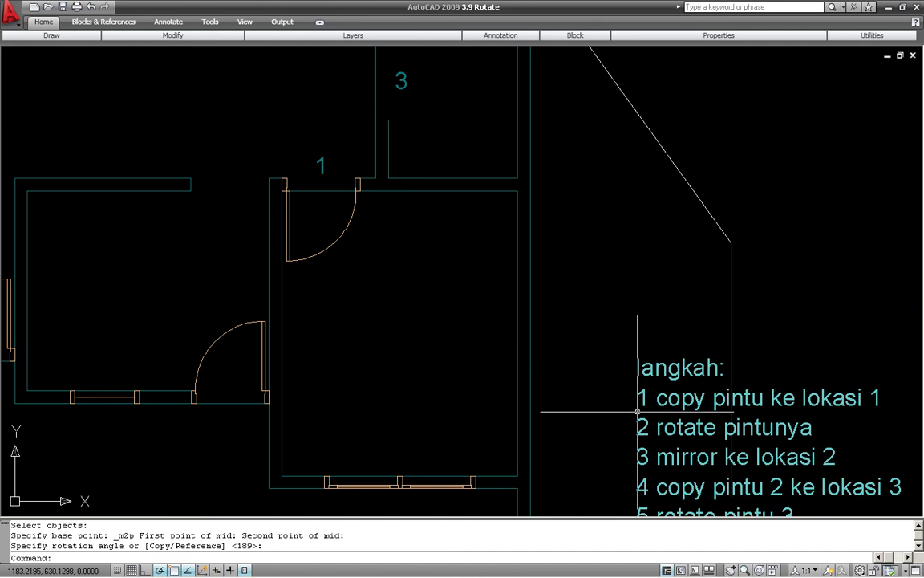
scroll(663, 454, "down", 2)
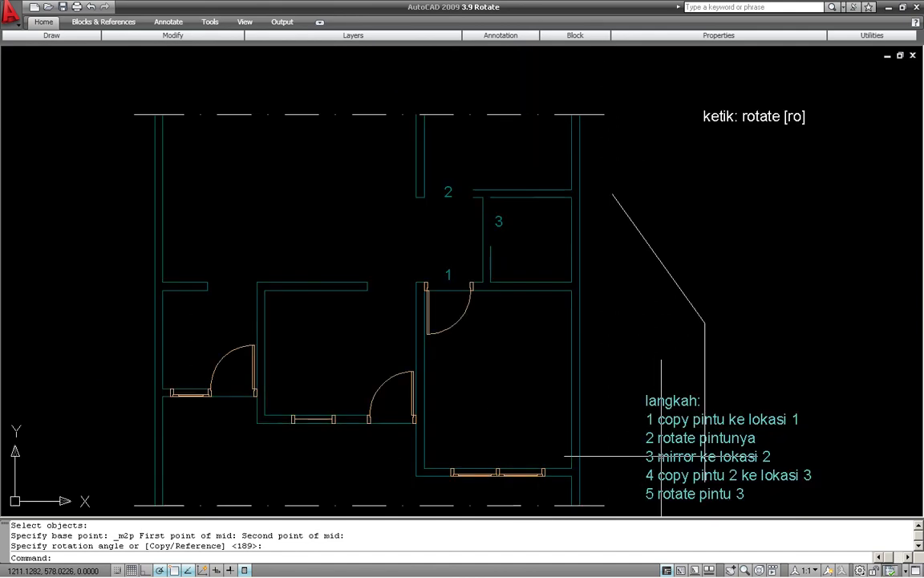
scroll(455, 214, "up", 2)
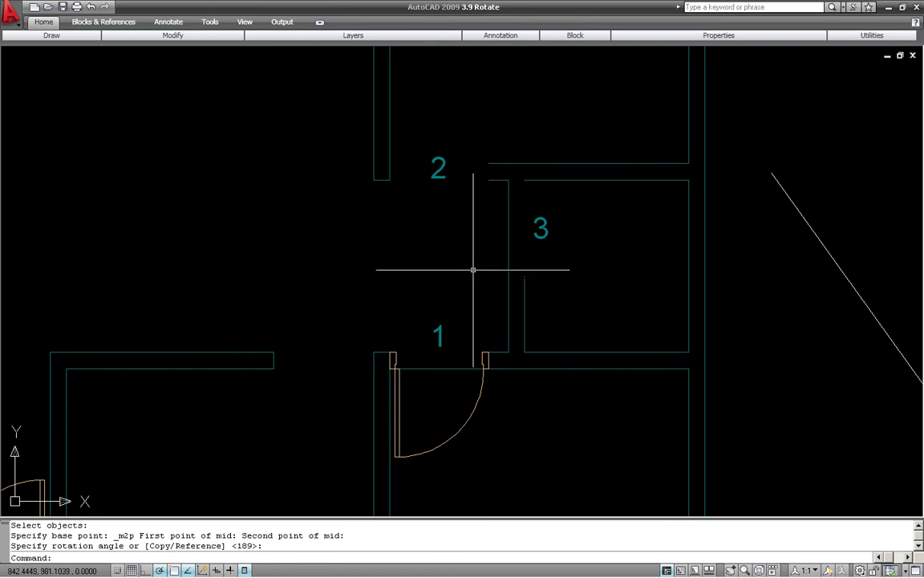
type("mi")
key("Return")
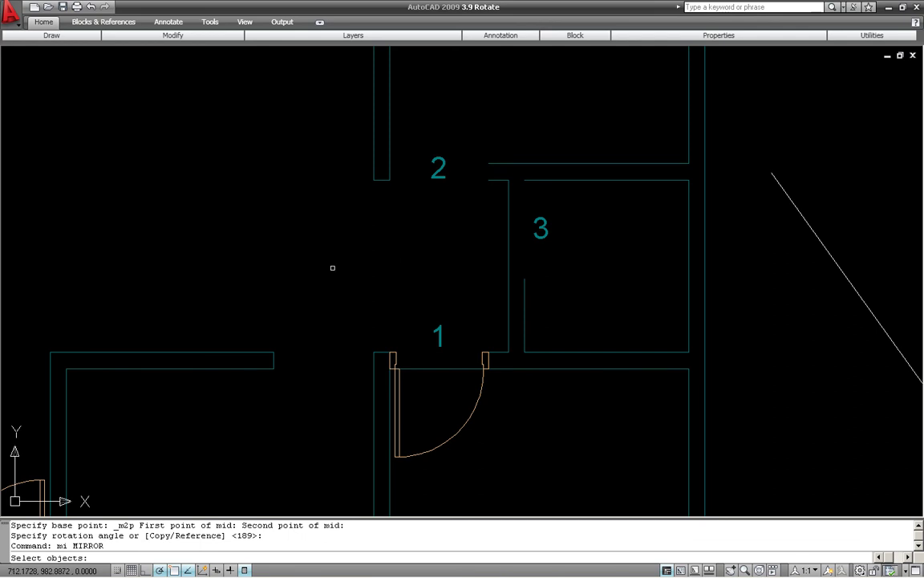
left_click(322, 291)
left_click(482, 431)
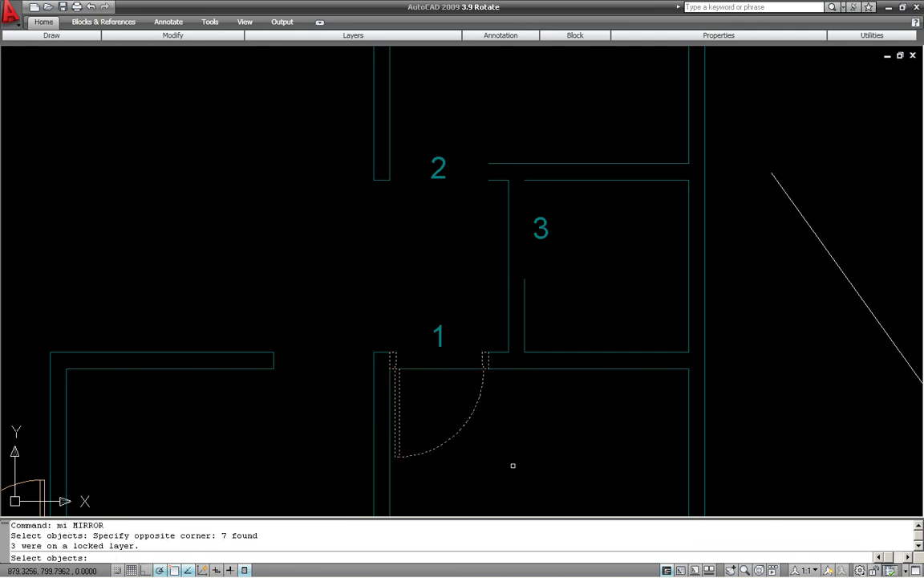
key("Return")
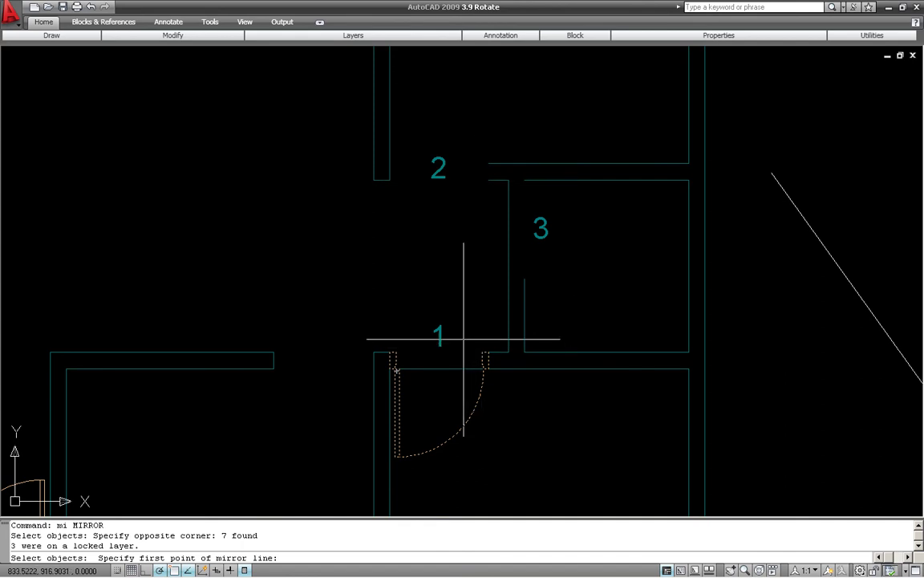
left_click(507, 266)
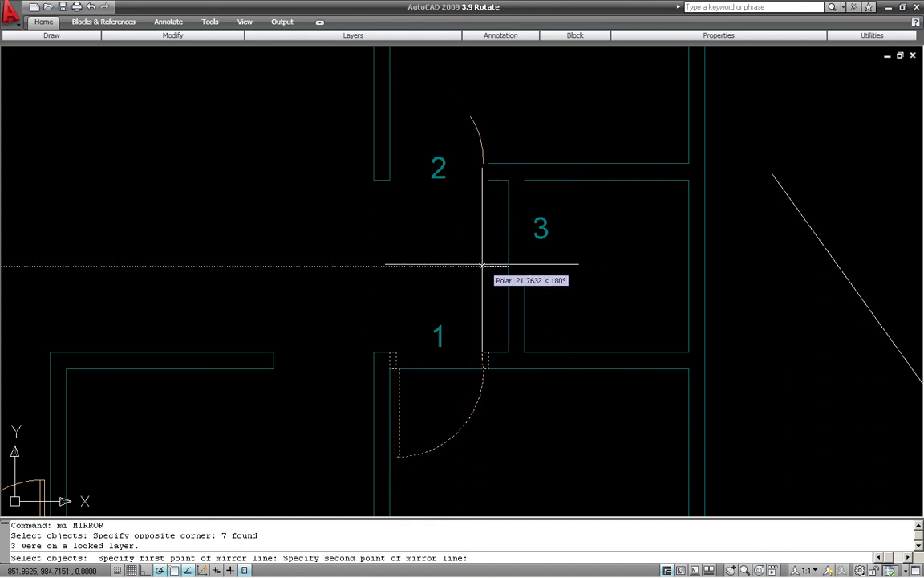
left_click(476, 265)
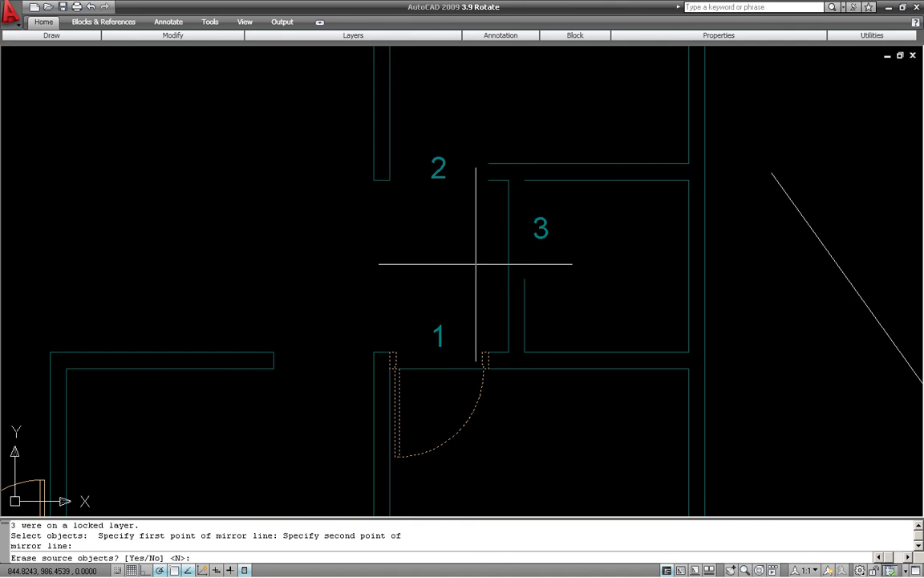
key("Return")
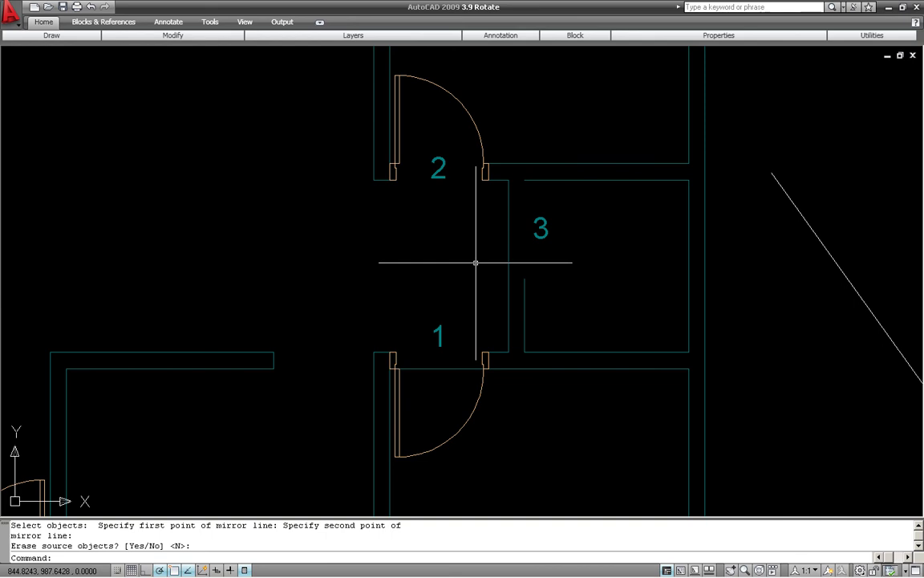
middle_click_drag(488, 268, 363, 255)
scroll(362, 255, "down", 2)
middle_click_drag(468, 331, 413, 269)
middle_click_drag(512, 373, 506, 346)
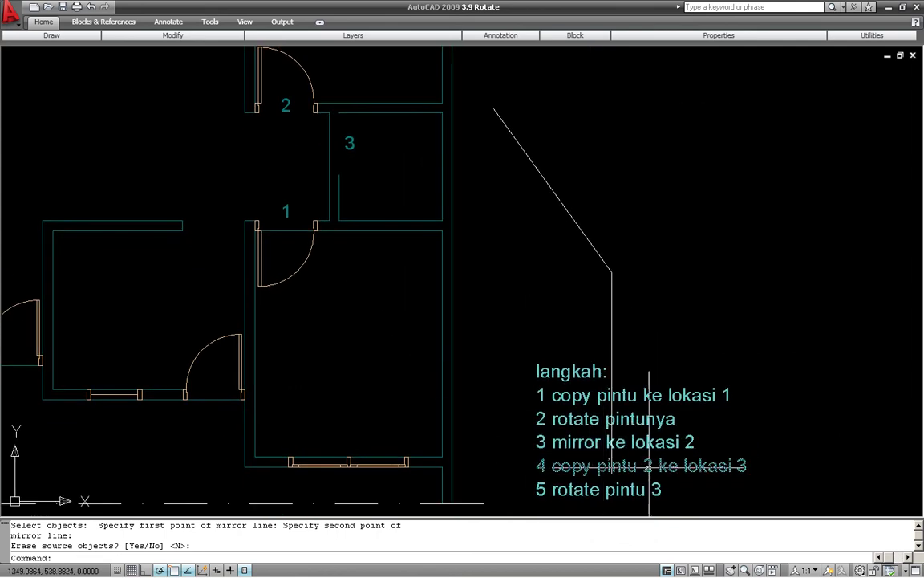
middle_click_drag(414, 270, 440, 356)
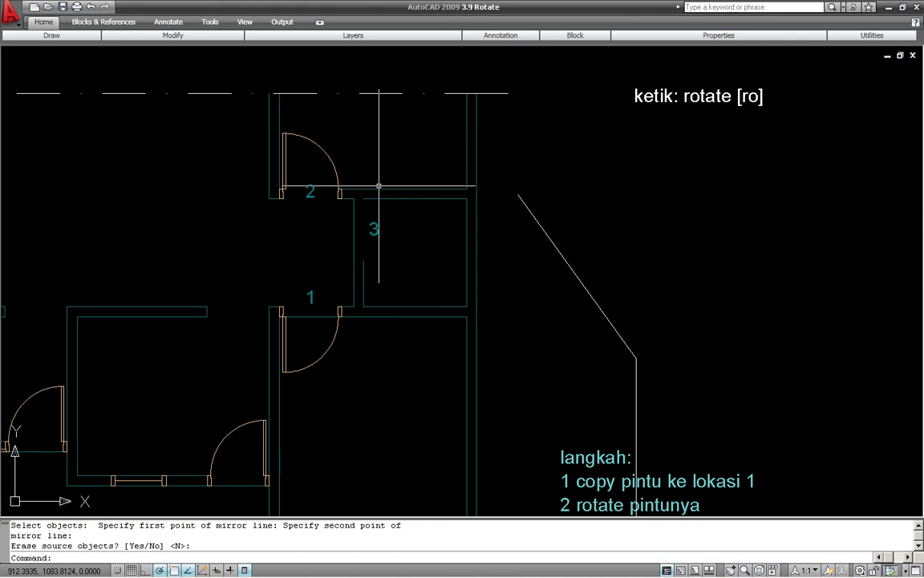
scroll(378, 205, "up", 3)
type("ro")
key("Return")
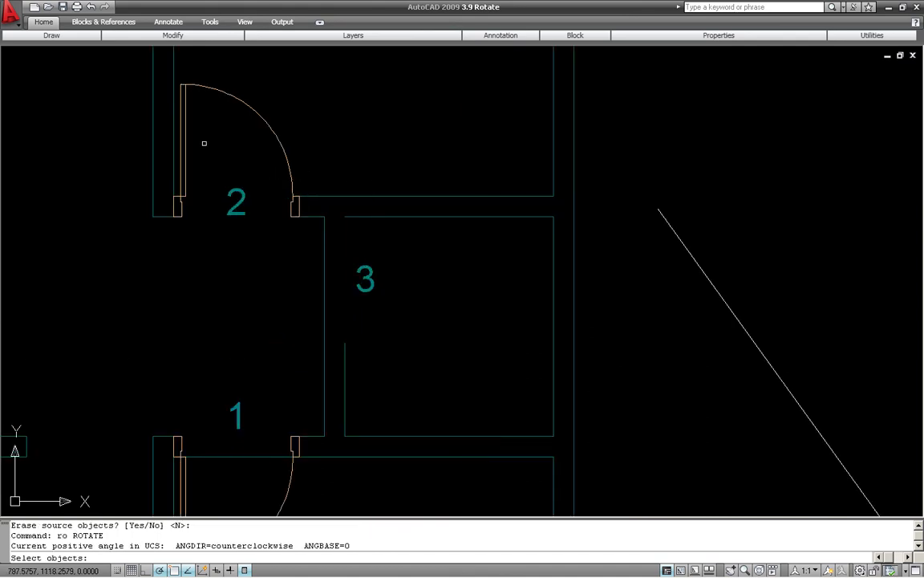
key("Escape")
Copy the door at location 2 from the lower outer corner of its hinge-side jamb to the wall corner above location 3's opening.
type("co")
key("Return")
left_click(130, 70)
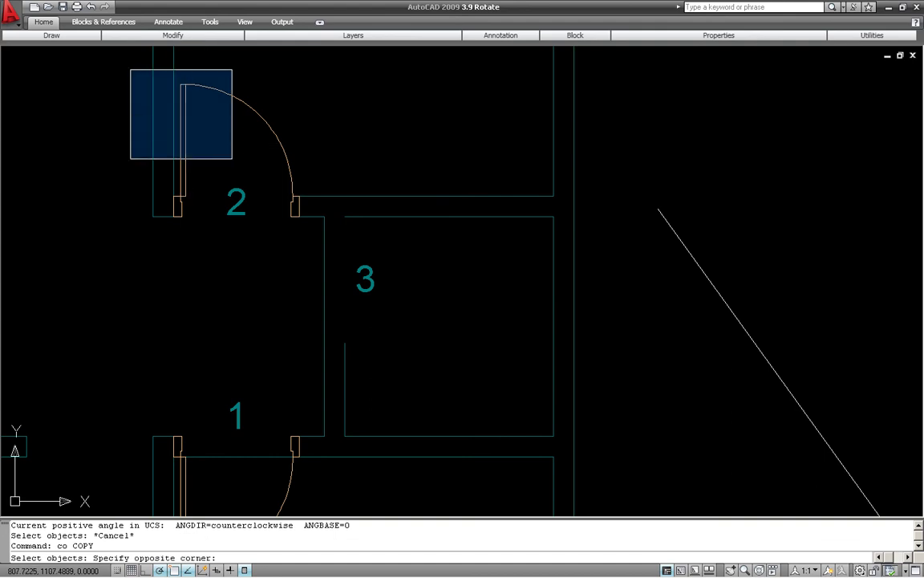
left_click(311, 252)
key("Return")
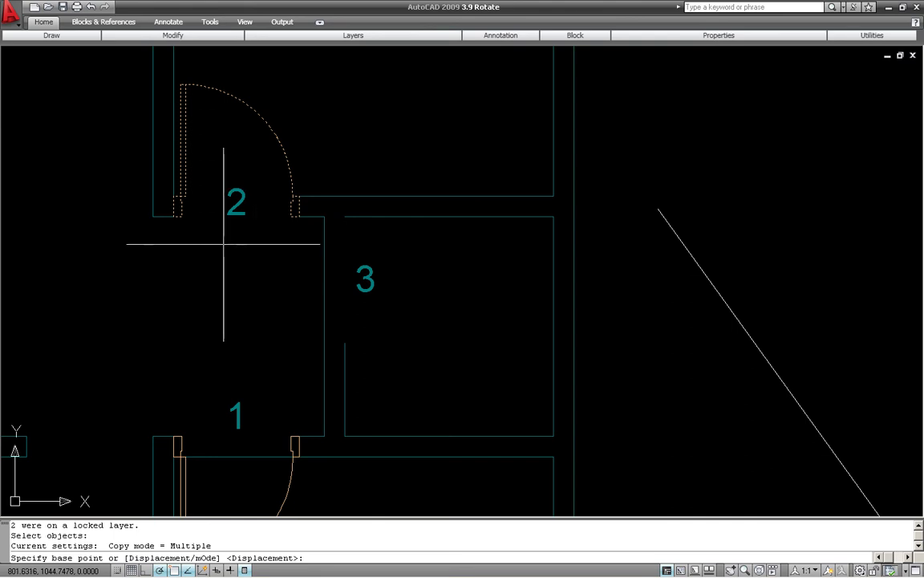
left_click(173, 216)
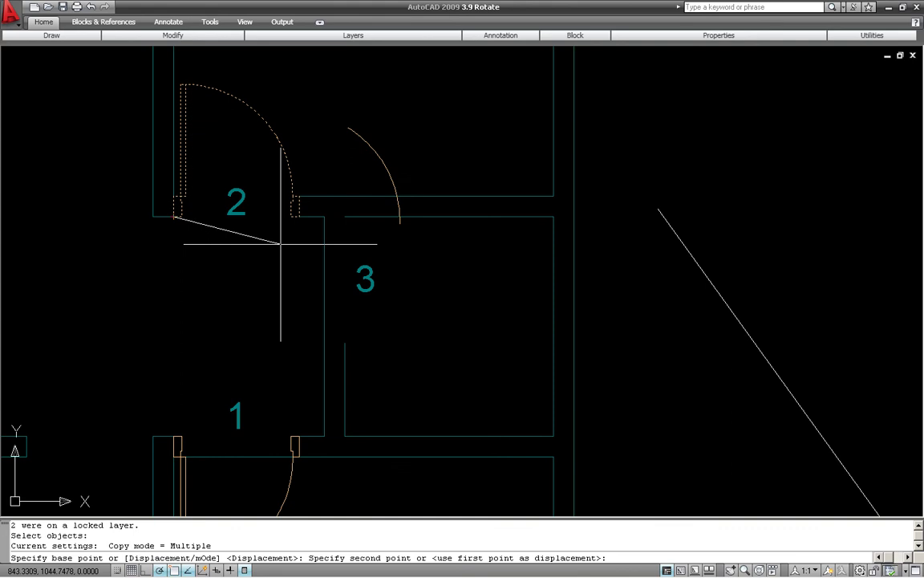
left_click(323, 217)
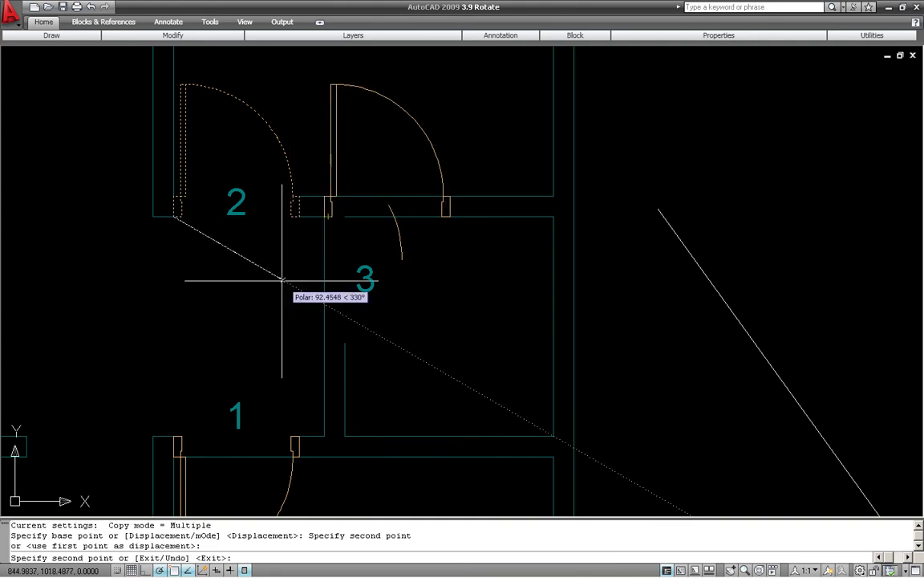
key("Return")
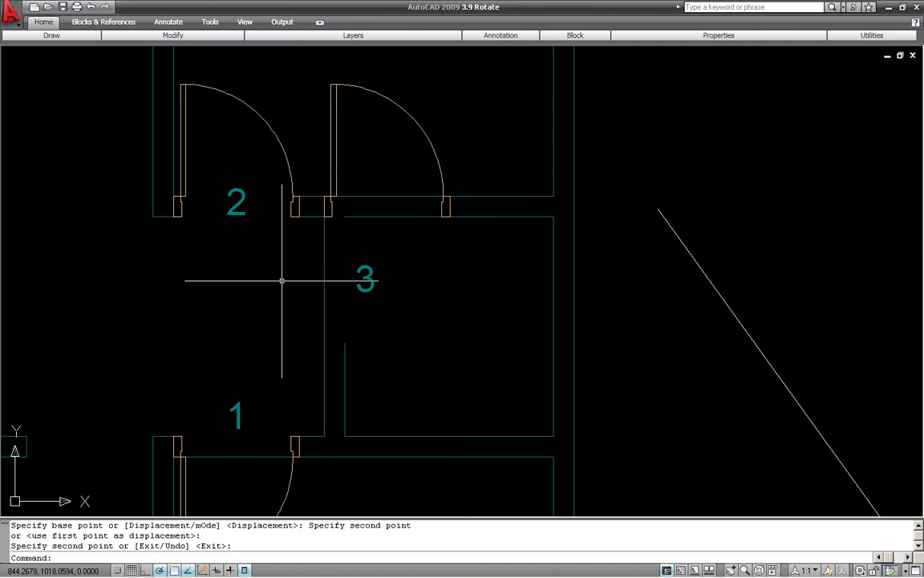
Rotate the copied door to 270° about the wall corner at location 3 so it fits the opening.
type("ro")
key("Return")
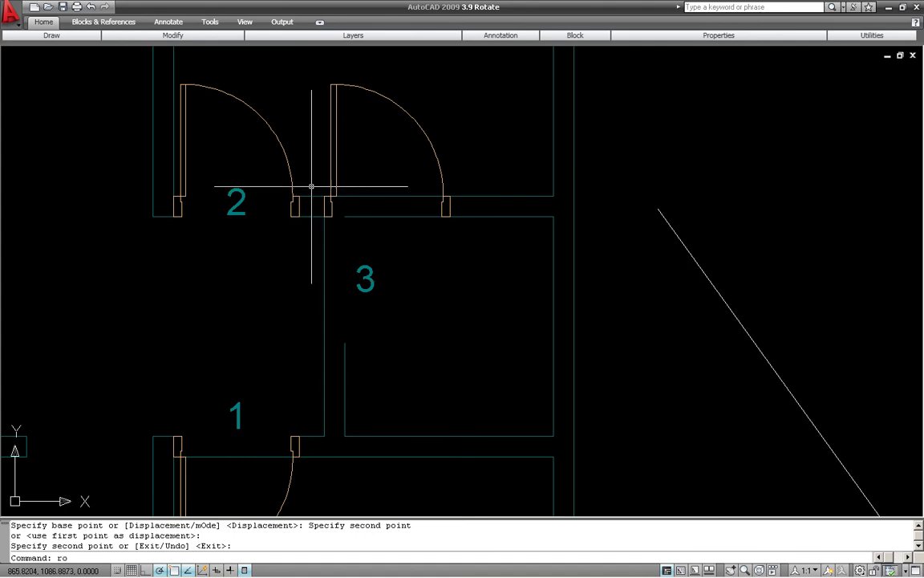
left_click(317, 72)
left_click(466, 273)
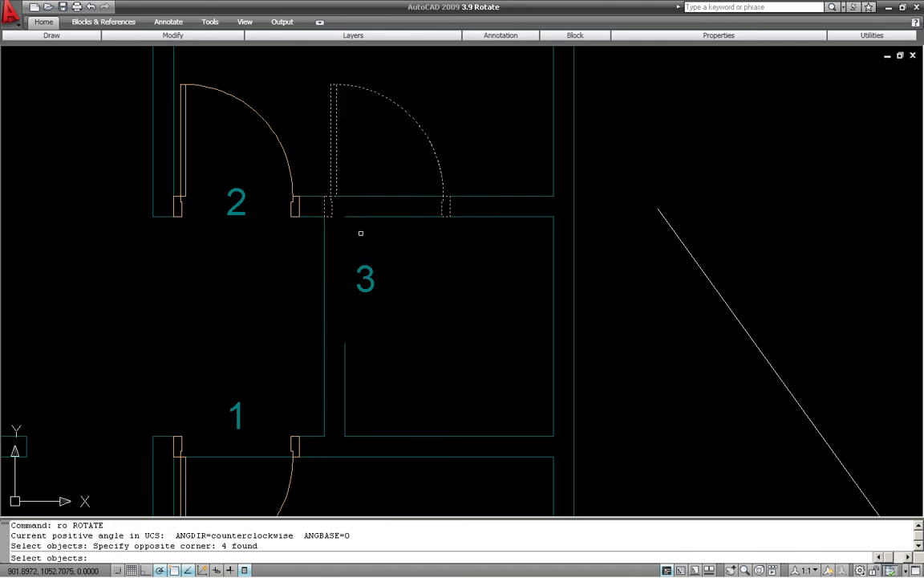
key("Return")
left_click(323, 217)
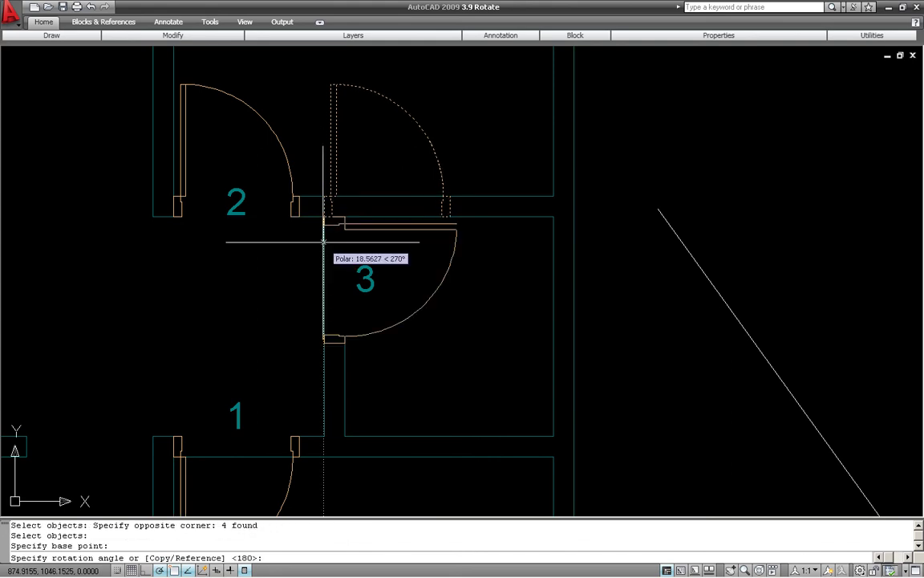
left_click(323, 241)
scroll(268, 237, "down", 3)
mouse_move(294, 294)
middle_mouse_down()
mouse_move(284, 207)
mouse_move(268, 233)
mouse_move(350, 255)
middle_mouse_up()
scroll(376, 193, "up", 2)
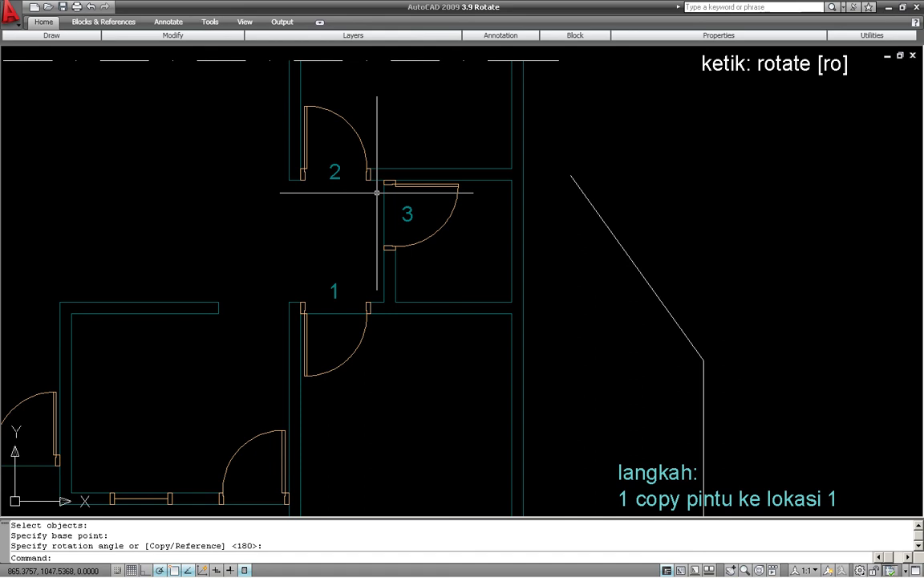
Erase the door at location 3, including its leaf, swing arc and both jambs.
scroll(377, 164, "up", 3)
middle_click_drag(377, 165, 368, 210)
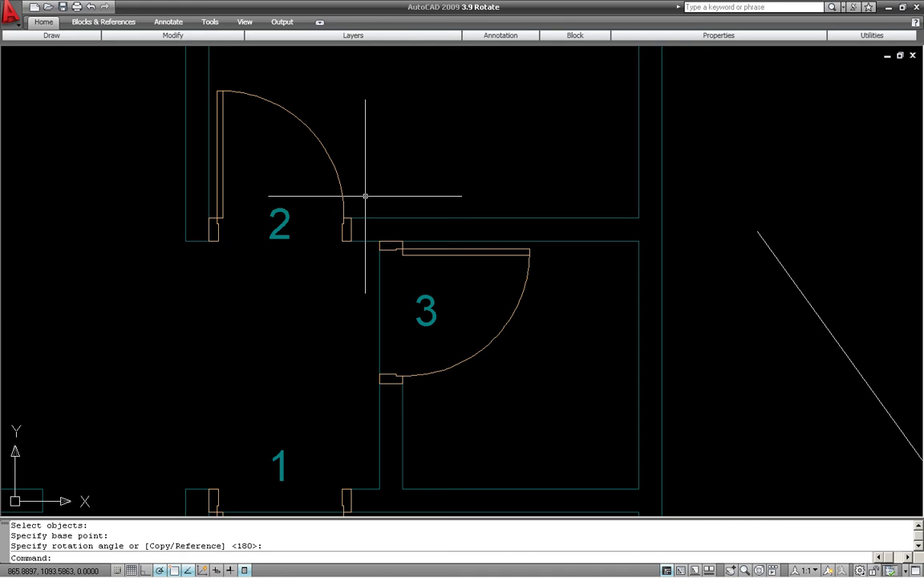
left_click(365, 195)
left_click(564, 399)
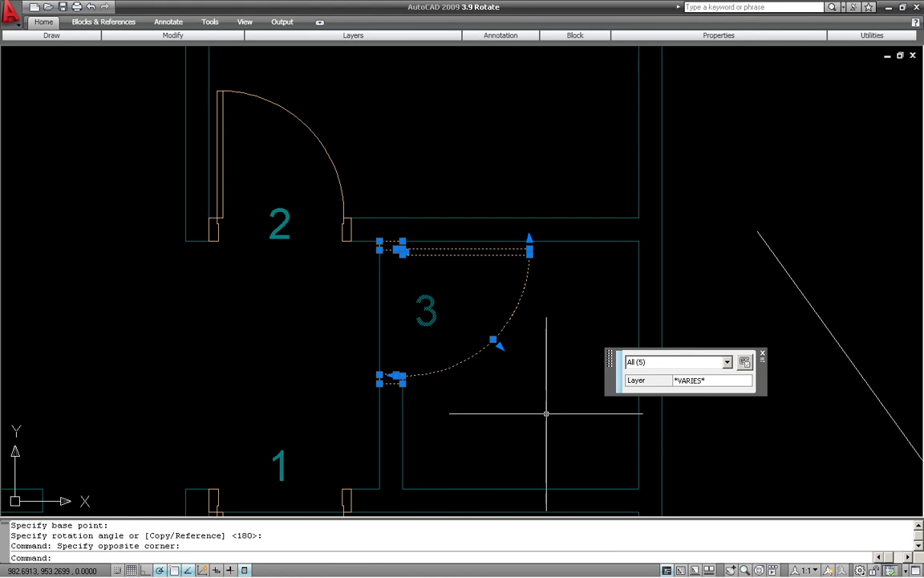
type("e")
key("Return")
key("Return")
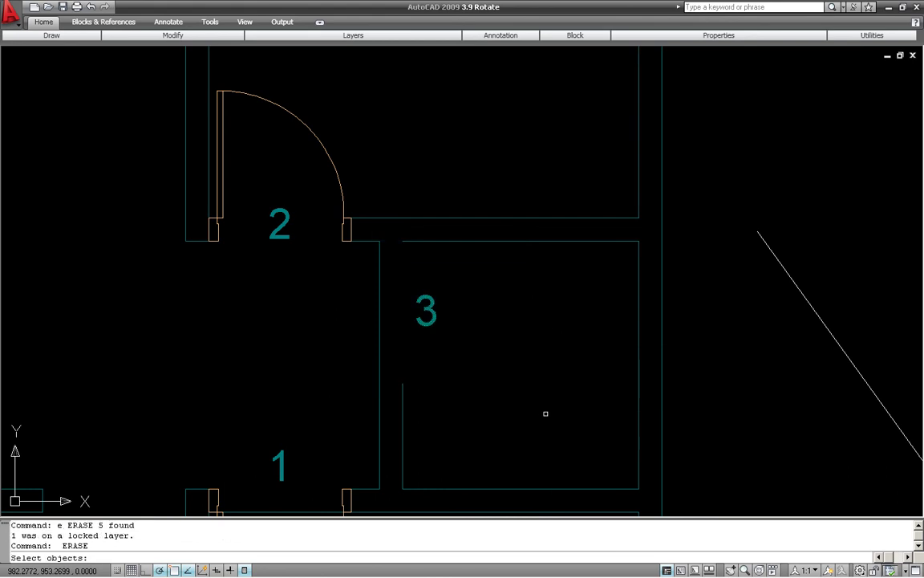
key("Escape")
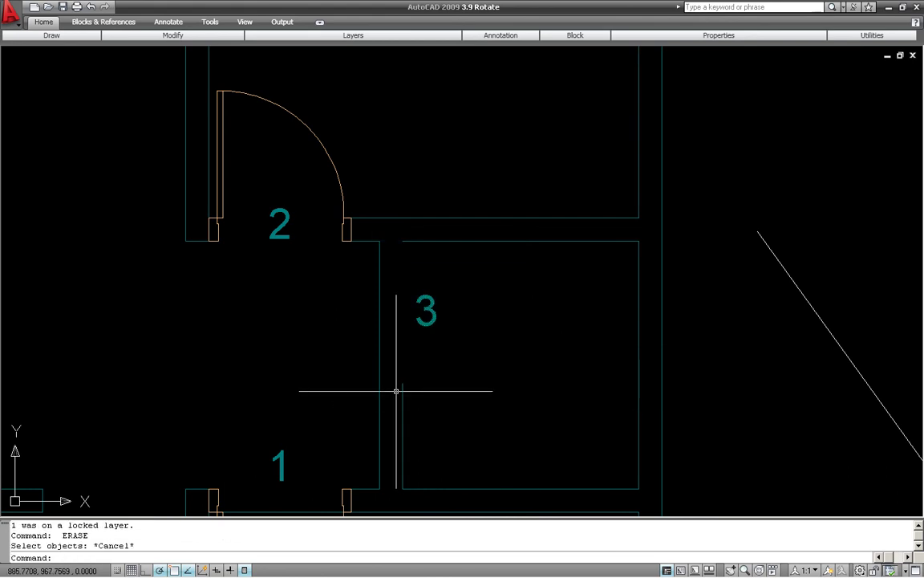
Copy the door at location 2 in place, using the lower outer corner of its hinge-side jamb as both base and destination point.
type("co")
key("Return")
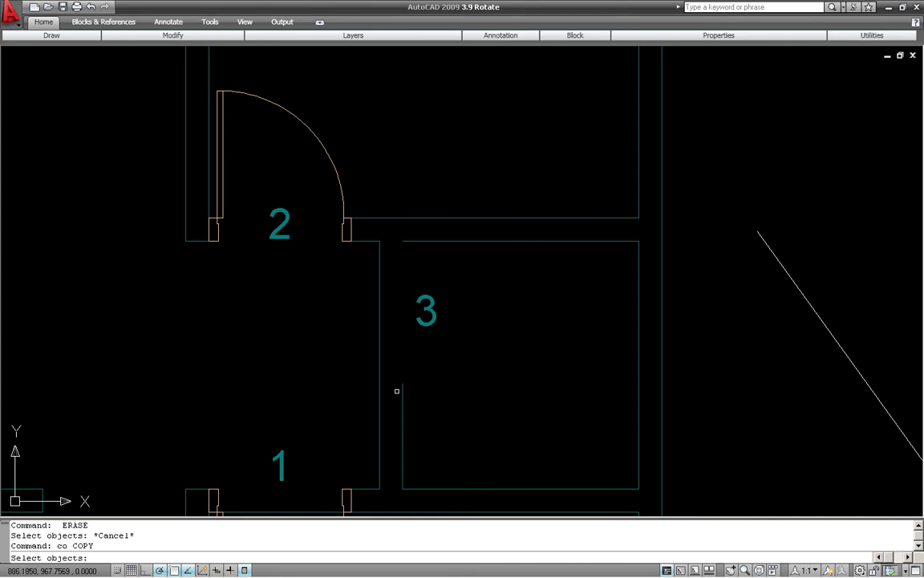
left_click(175, 279)
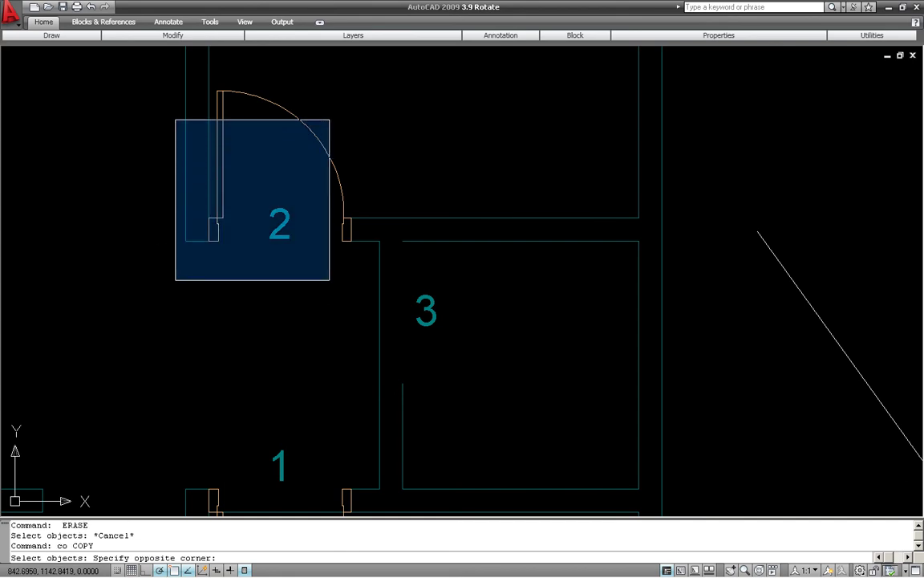
left_click(381, 82)
key("Return")
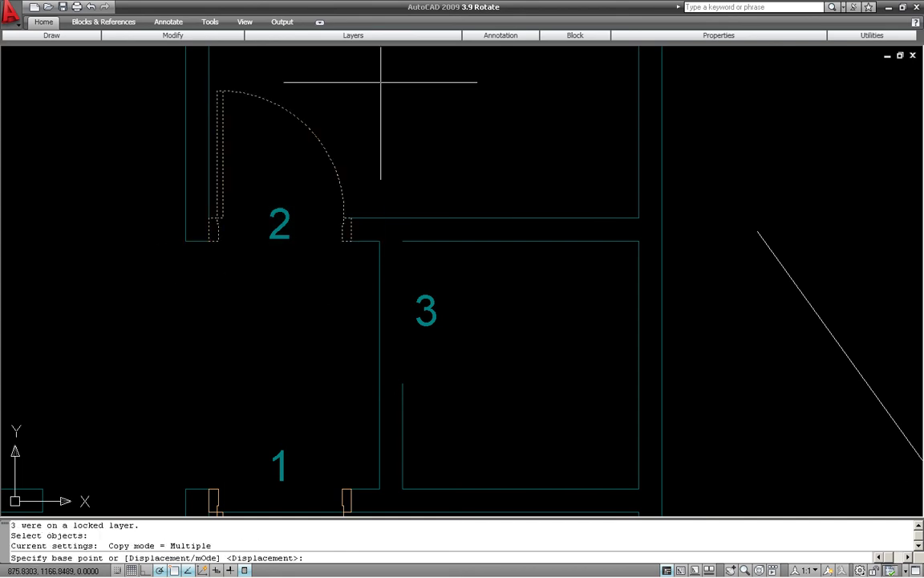
left_click(208, 241)
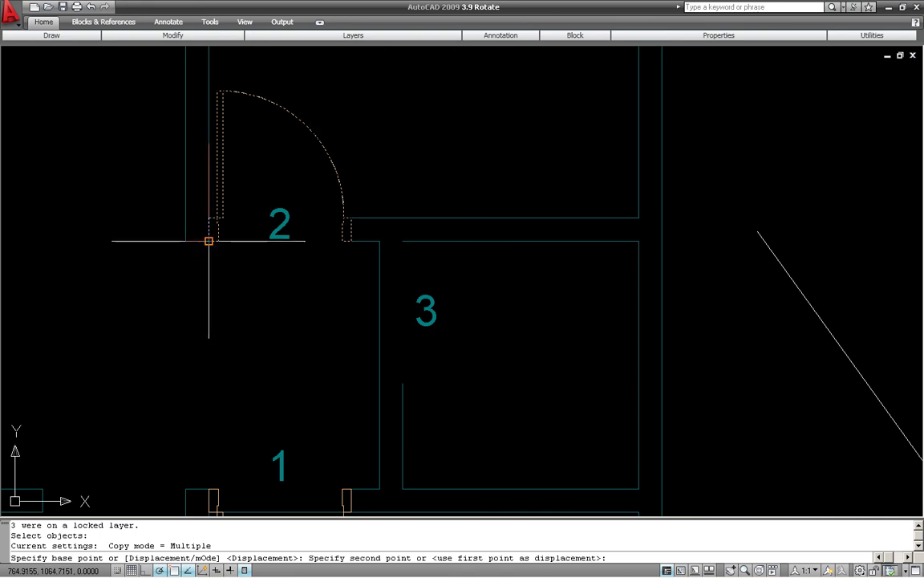
left_click(209, 240)
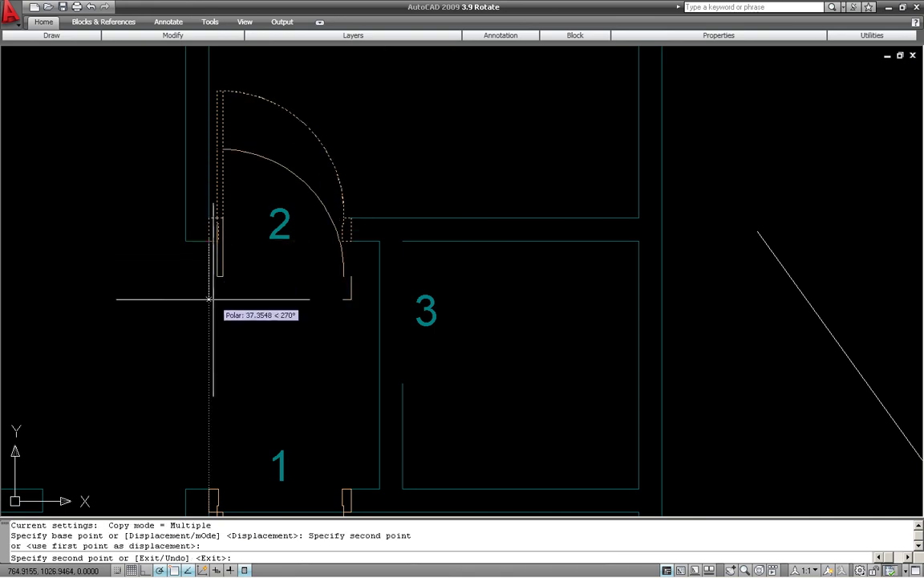
key("Return")
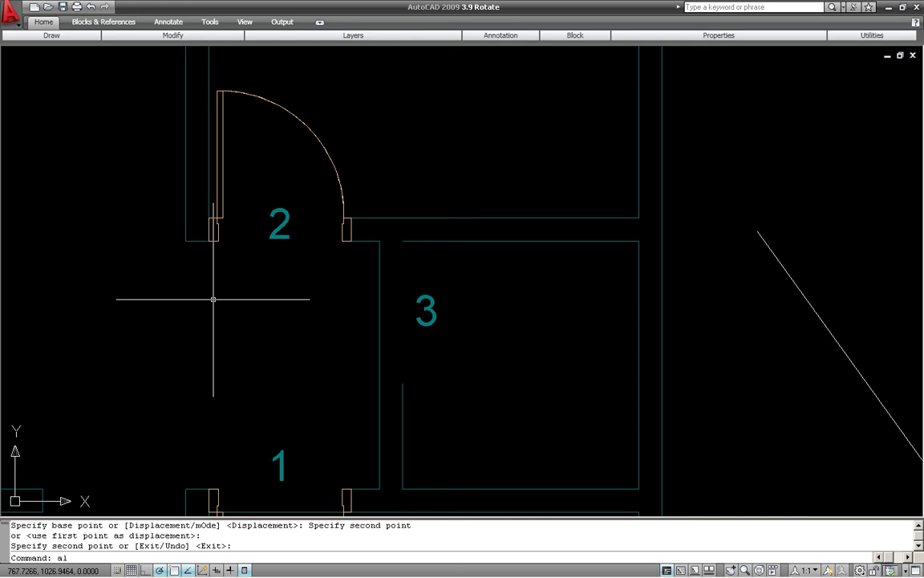
Align one door from location 2 to location 3, matching its hinge-jamb outer corners to the upper wall corners and its strike-jamb corner to the wall line's midpoint.
key("Return")
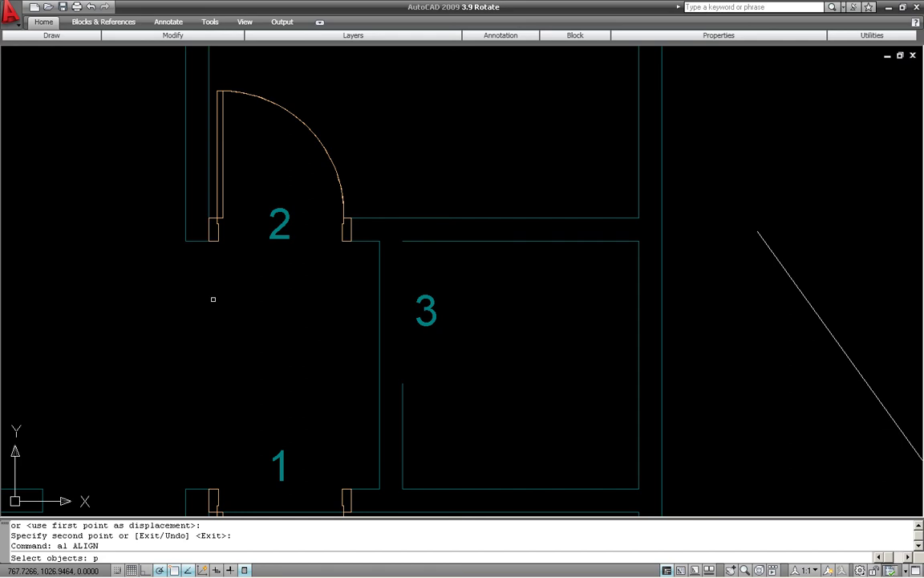
key("Return")
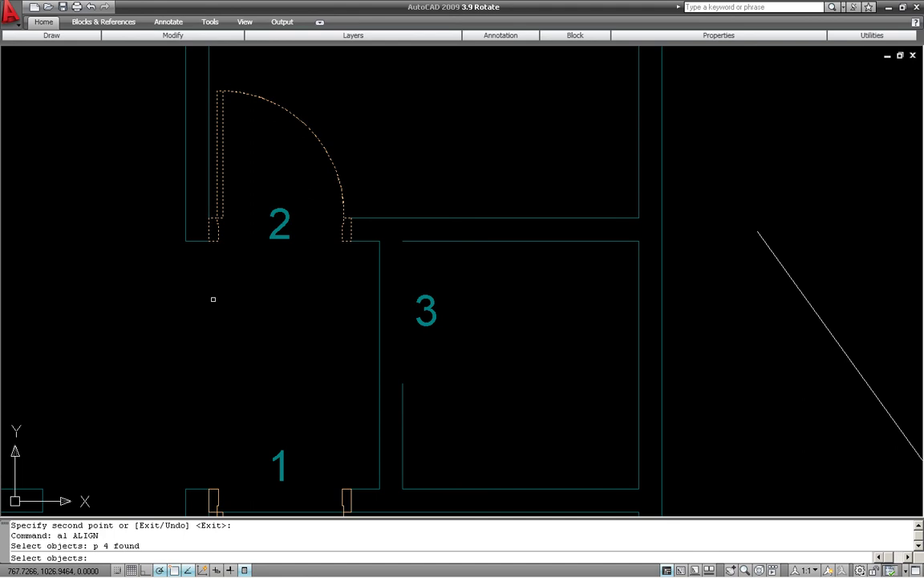
key("Return")
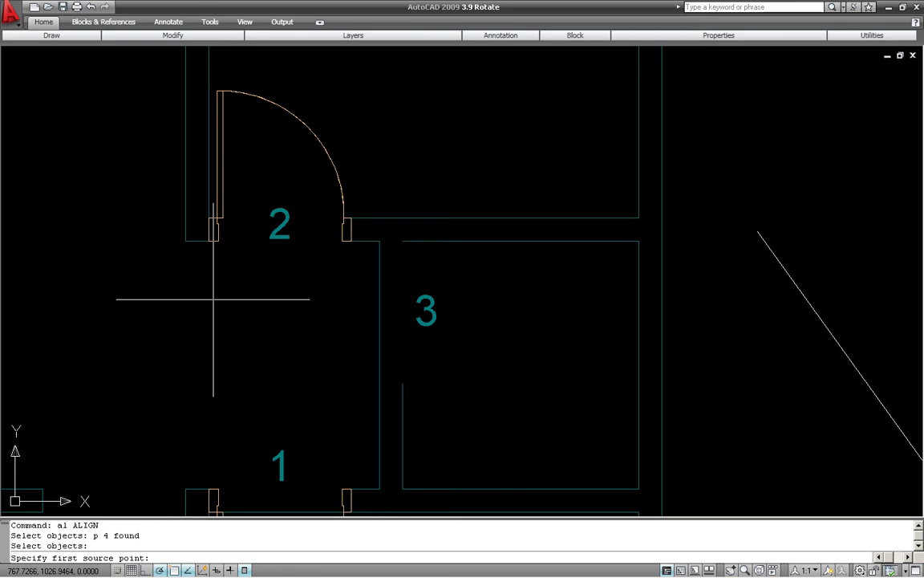
left_click(209, 241)
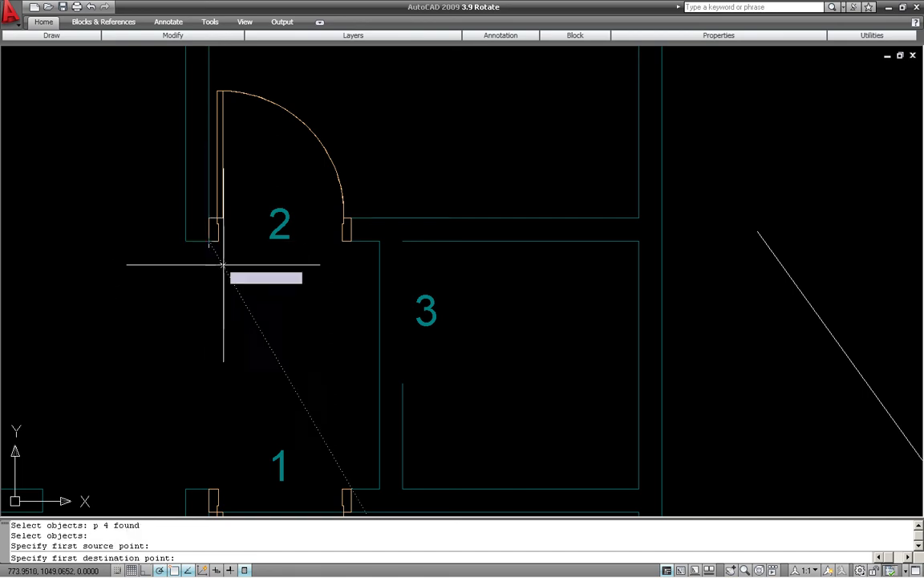
left_click(380, 241)
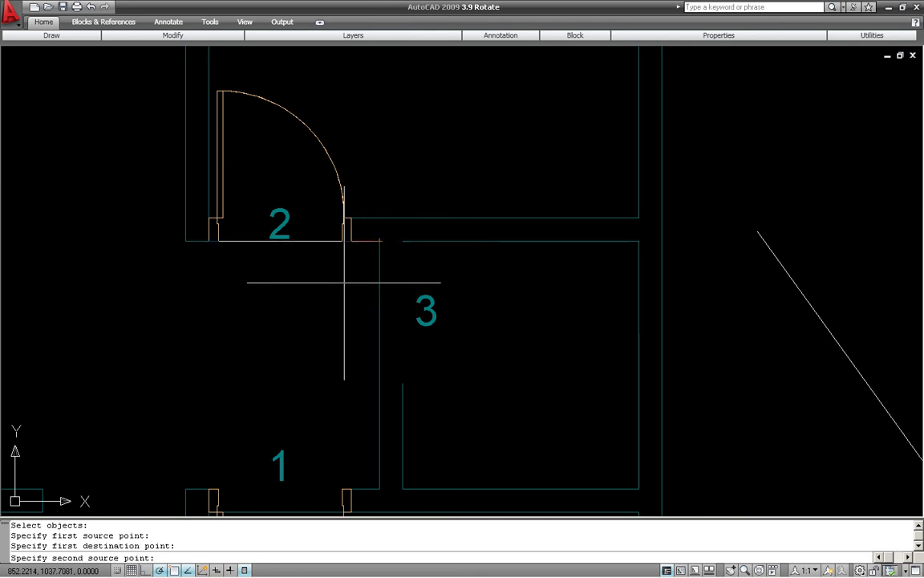
left_click(208, 217)
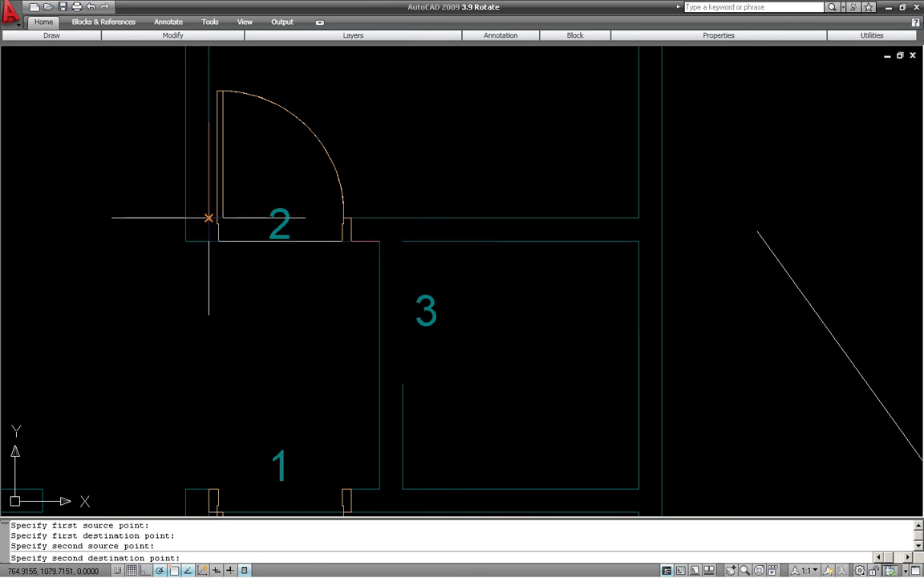
left_click(402, 241)
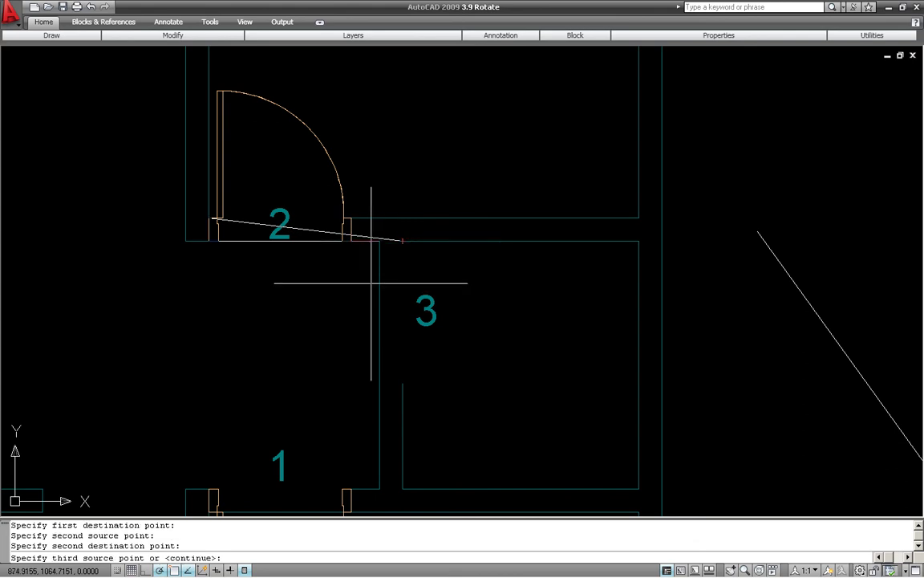
left_click(342, 241)
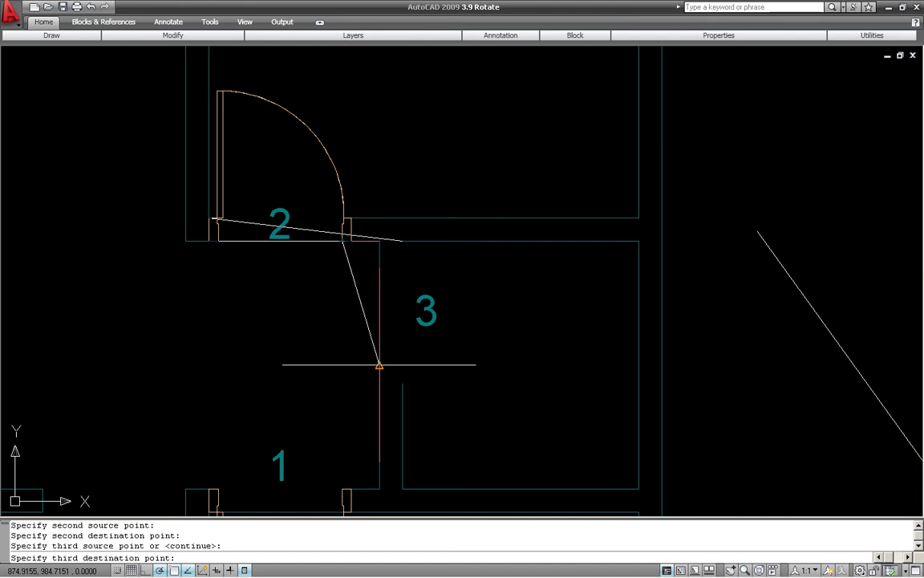
left_click(379, 366)
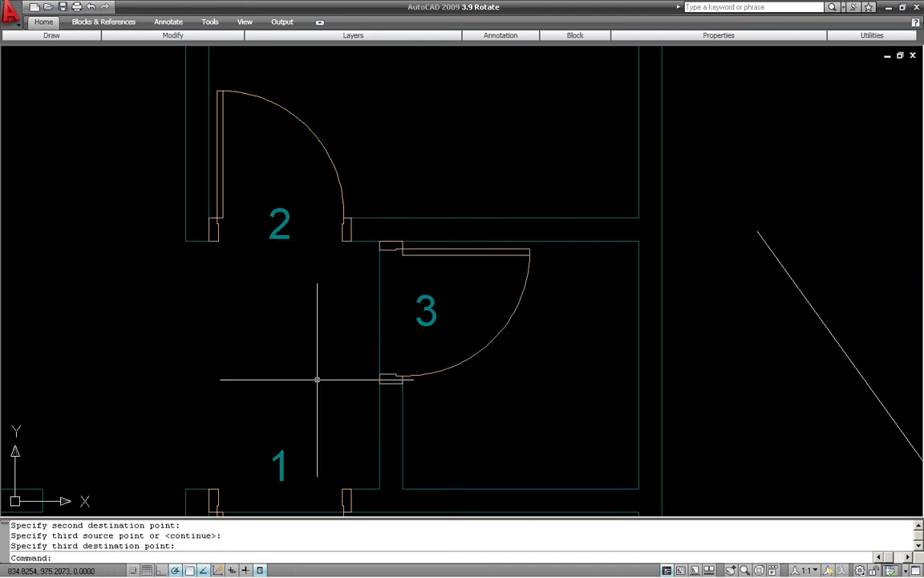